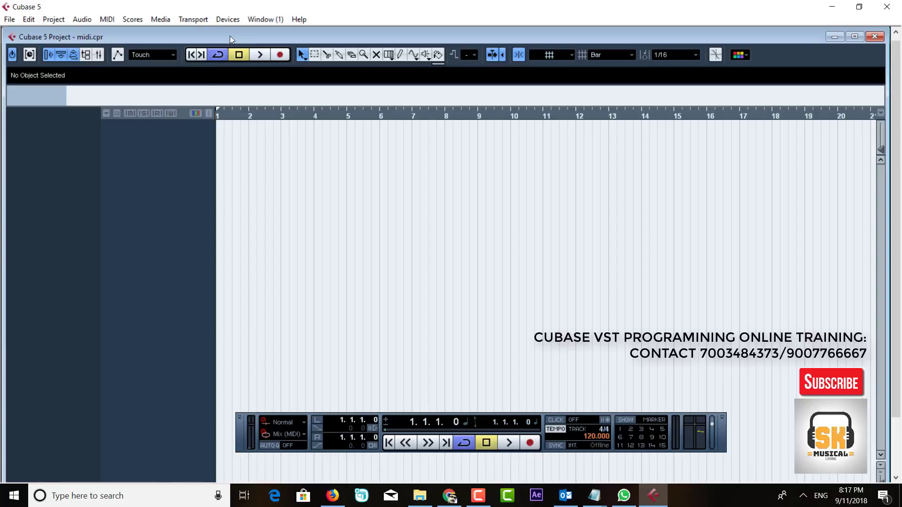
Step: Review the VST Audio System settings and the Focusrite USB ASIO ports in Device Setup, keeping the current configuration
{"action": "left_click", "coordinate": [228, 19]}
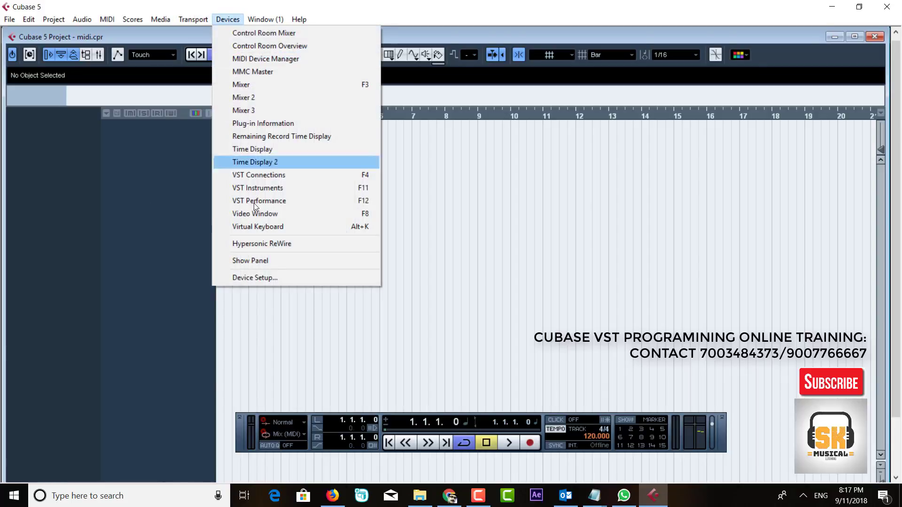
{"action": "left_click", "coordinate": [251, 280]}
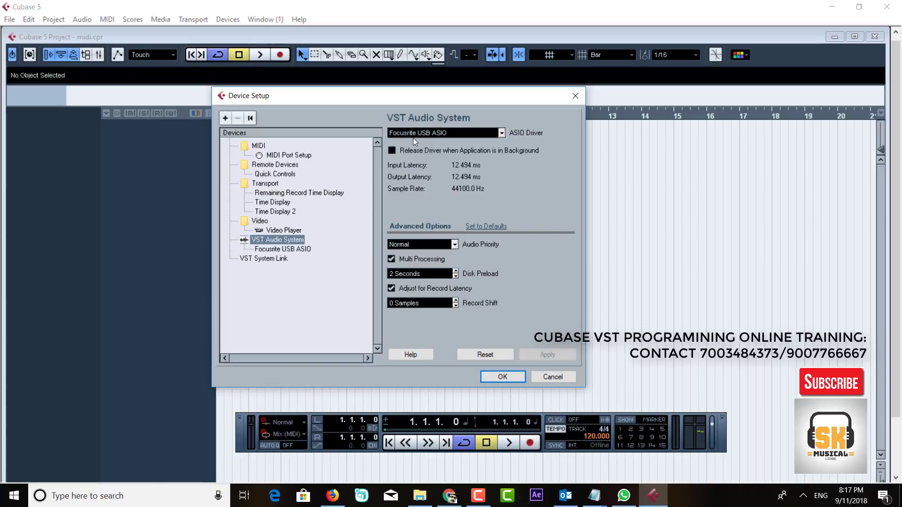
{"action": "left_click", "coordinate": [296, 250]}
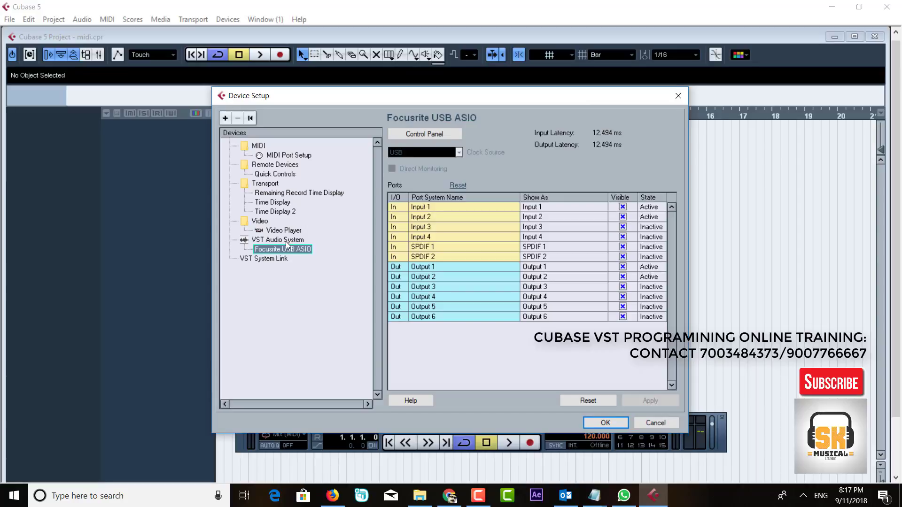
{"action": "left_click", "coordinate": [285, 241]}
{"action": "left_click", "coordinate": [490, 422]}
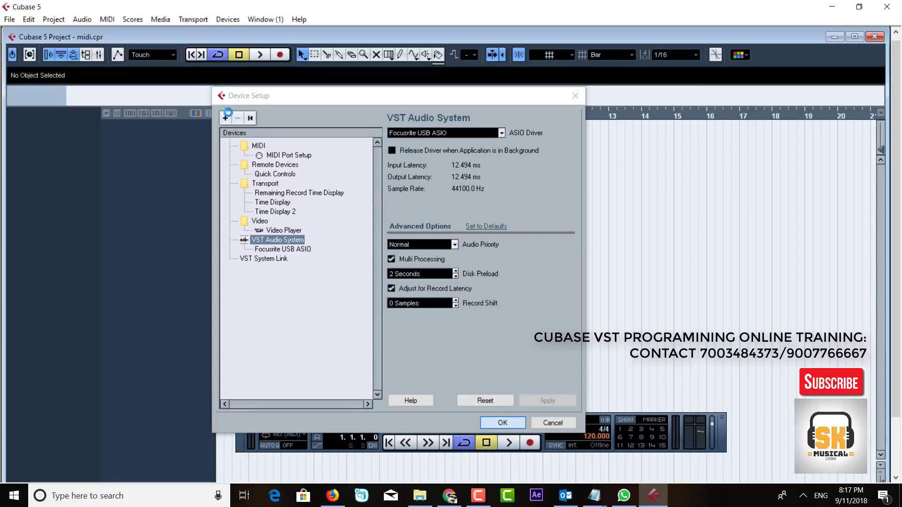
Step: Check the input bus and Studio monitor routing in VST Connections
{"action": "left_click", "coordinate": [221, 19]}
{"action": "mouse_move", "coordinate": [206, 27]}
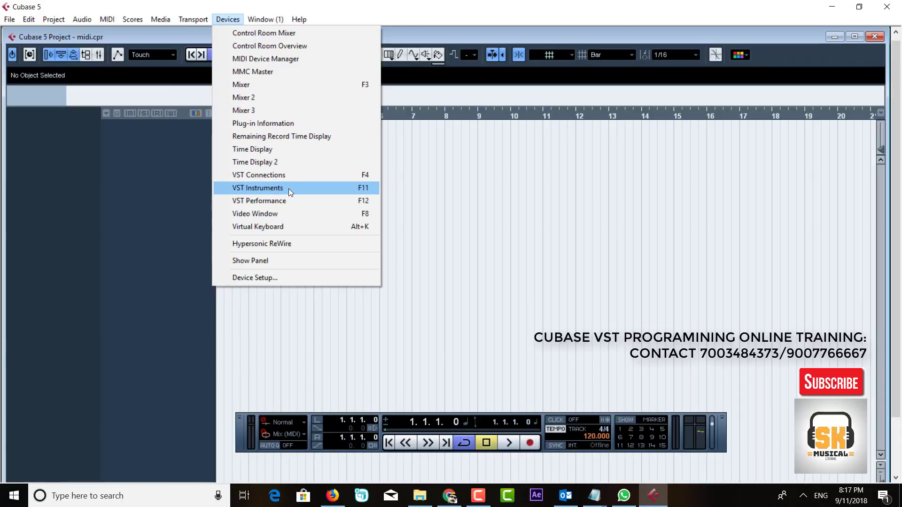
{"action": "left_click", "coordinate": [288, 176]}
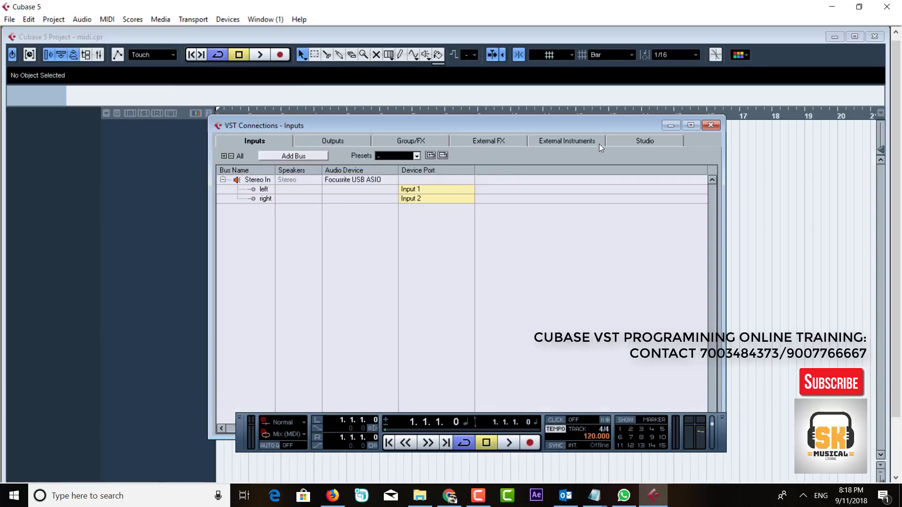
{"action": "left_click", "coordinate": [633, 142]}
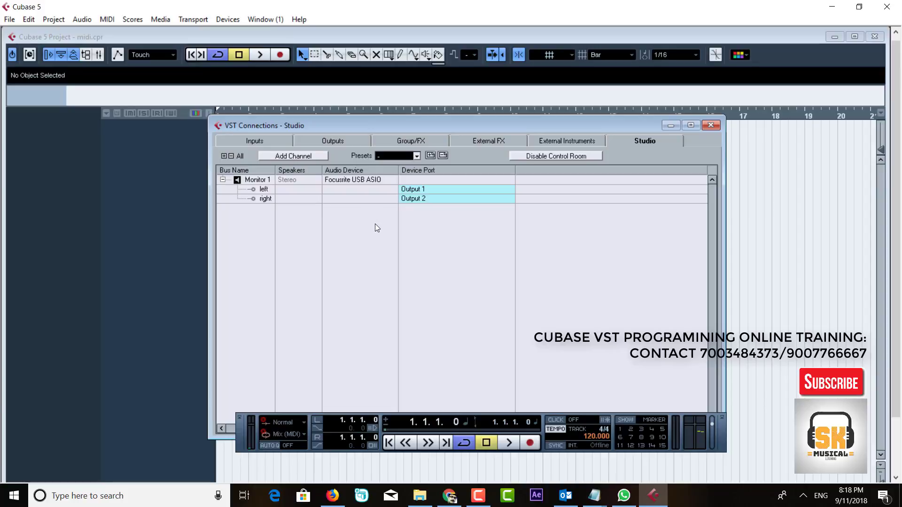
{"action": "left_click", "coordinate": [711, 125]}
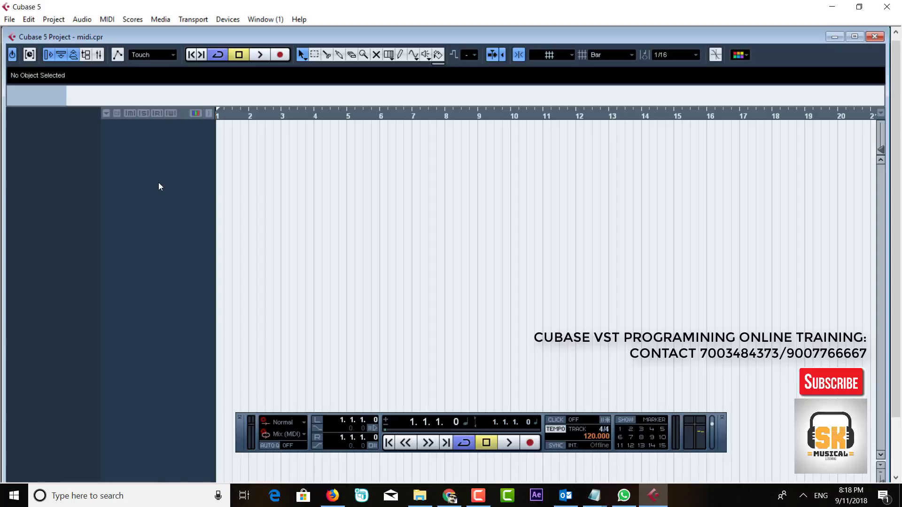
Step: Add one instrument track that uses the PS06 - Global VST instrument
{"action": "right_click", "coordinate": [162, 145]}
{"action": "left_click", "coordinate": [199, 170]}
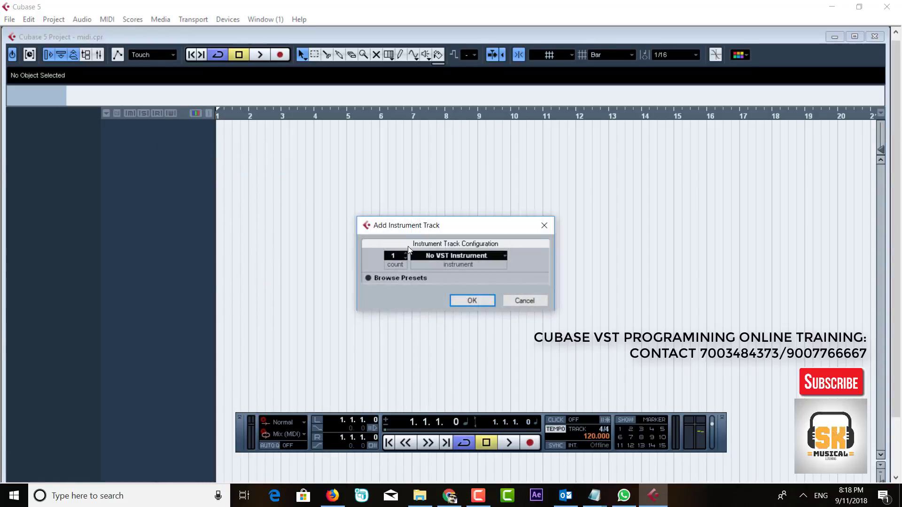
{"action": "left_click", "coordinate": [458, 255]}
{"action": "left_click", "coordinate": [460, 317]}
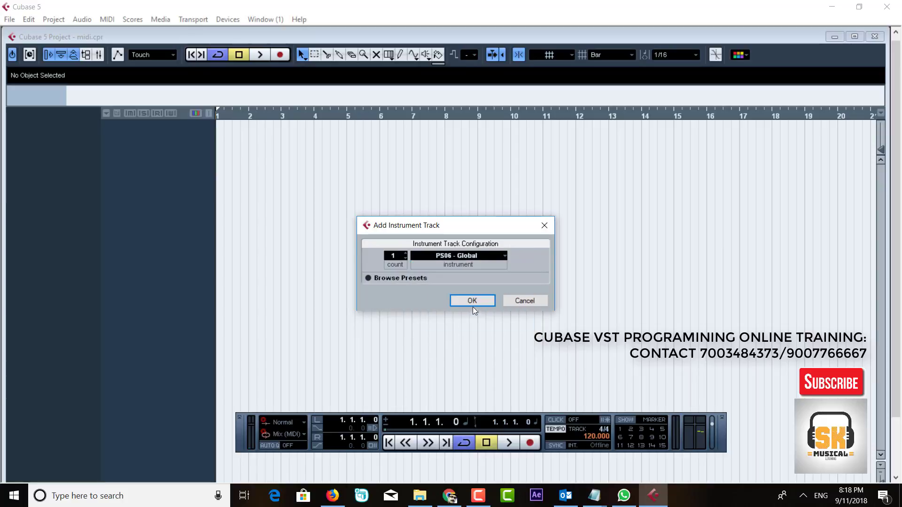
{"action": "left_click", "coordinate": [472, 304]}
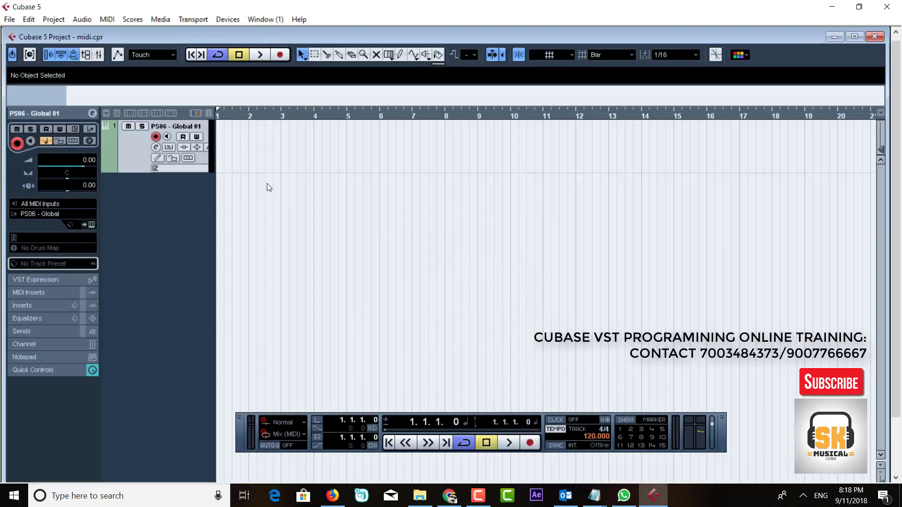
Step: Load the 1-Big GM Standard drum kit from GM Kits Deluxe into the track's PS06 - Global instrument
{"action": "left_click", "coordinate": [92, 225]}
{"action": "left_click", "coordinate": [367, 199]}
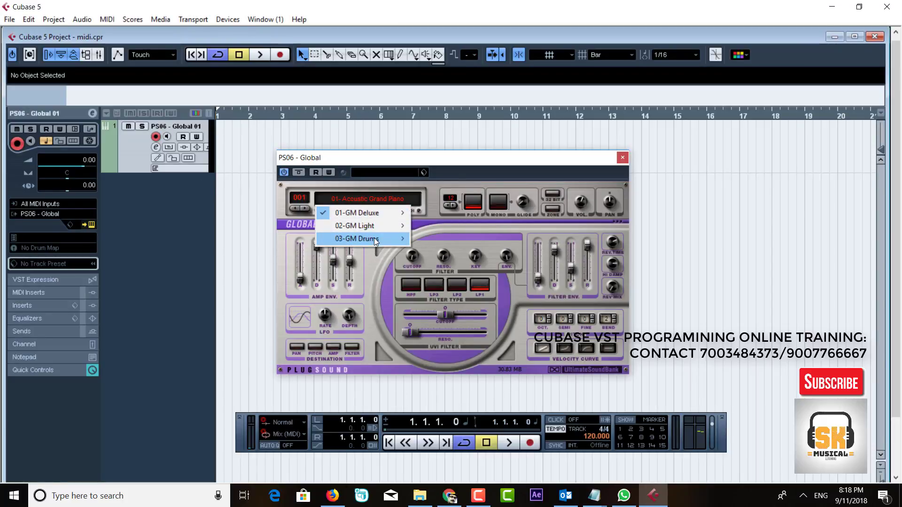
{"action": "mouse_move", "coordinate": [374, 237]}
{"action": "mouse_move", "coordinate": [470, 239]}
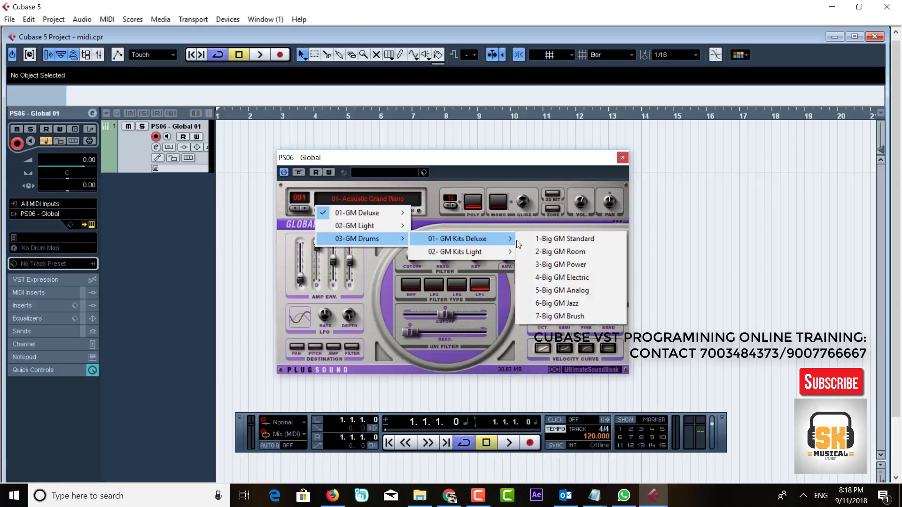
{"action": "left_click", "coordinate": [579, 240]}
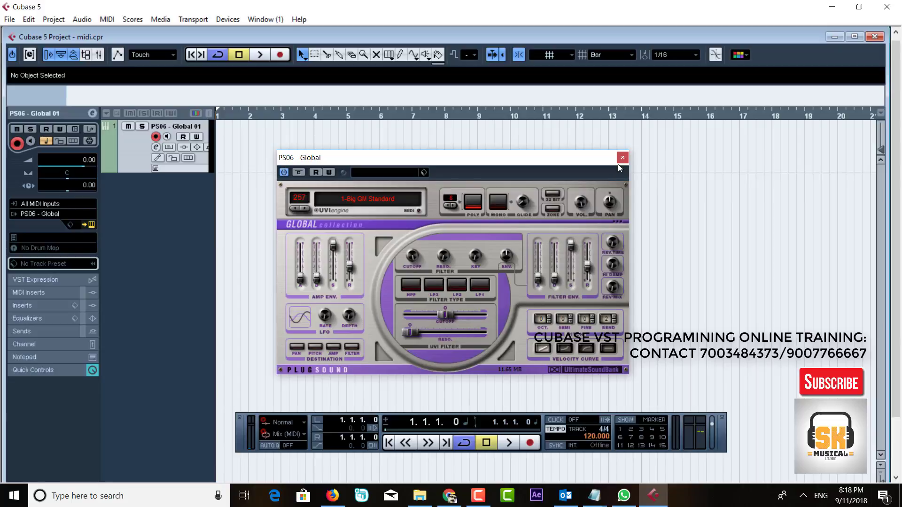
{"action": "left_click", "coordinate": [621, 159]}
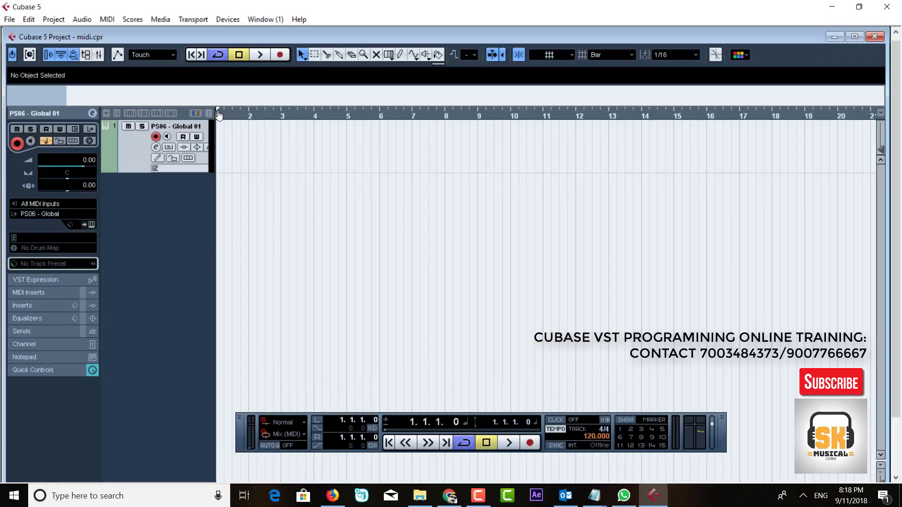
Step: Set the loop range from bar 2 to bar 3 and place the project cursor at bar 2
{"action": "left_click", "coordinate": [242, 114], "text": "alt"}
{"action": "left_click", "coordinate": [232, 116]}
{"action": "left_click_drag", "start_coordinate": [224, 119], "coordinate": [230, 136]}
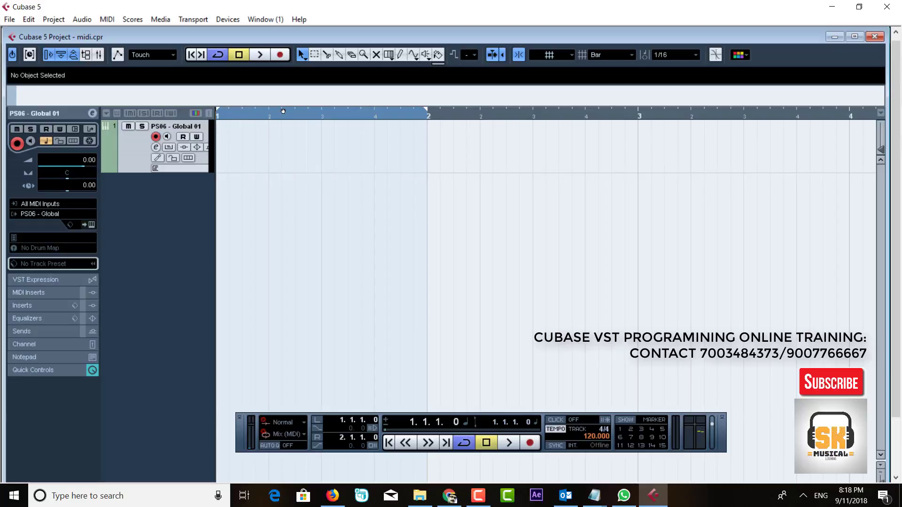
{"action": "left_click_drag", "start_coordinate": [282, 111], "coordinate": [488, 115]}
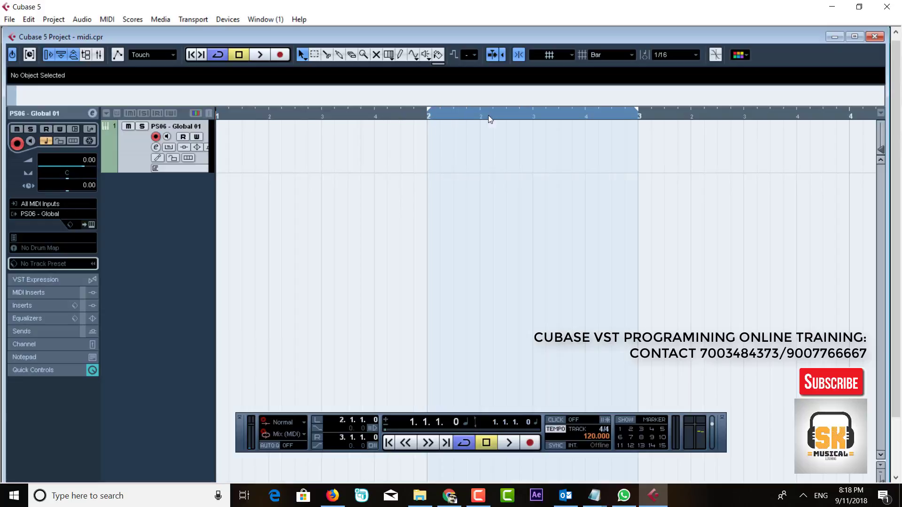
{"action": "left_click", "coordinate": [424, 115]}
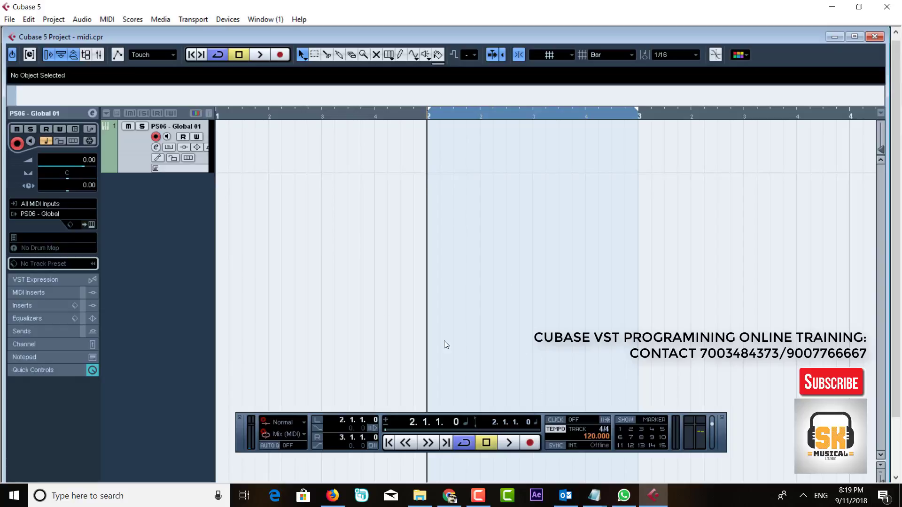
{"action": "left_click", "coordinate": [155, 136]}
{"action": "left_click", "coordinate": [166, 137]}
{"action": "left_click", "coordinate": [167, 137]}
{"action": "left_click", "coordinate": [156, 137]}
Step: Turn on the metronome click with precount and record a MIDI drum part over bar 2 on the PS06 - Global 01 track
{"action": "left_click", "coordinate": [603, 430]}
{"action": "left_click", "coordinate": [424, 113]}
{"action": "left_click", "coordinate": [556, 421]}
{"action": "left_click", "coordinate": [605, 421]}
{"action": "left_click", "coordinate": [280, 55]}
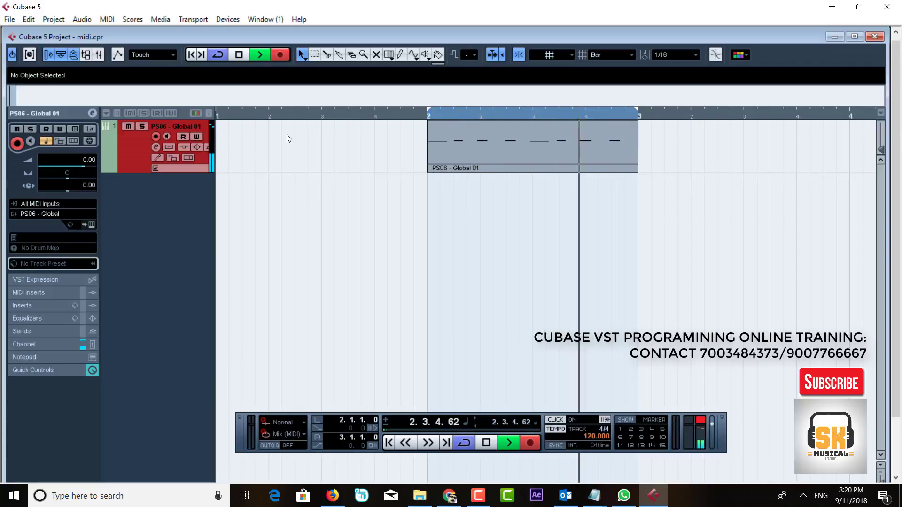
{"action": "left_click", "coordinate": [238, 56]}
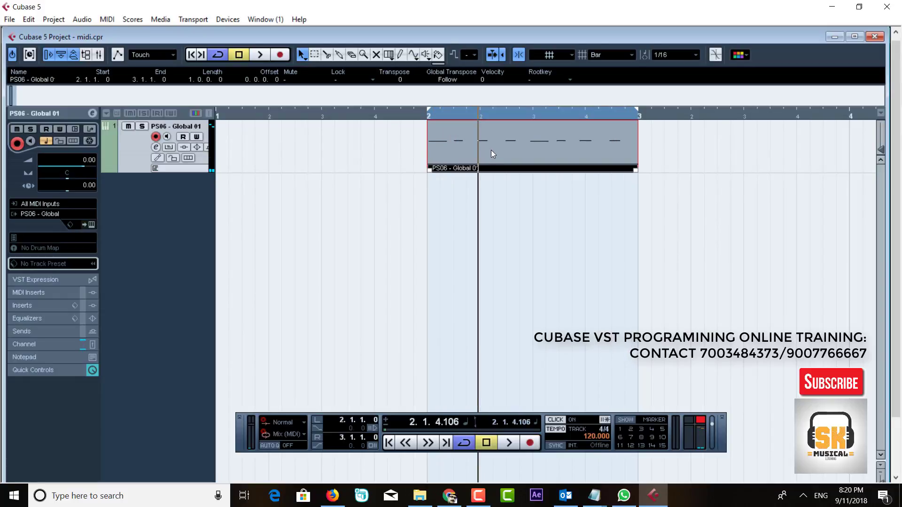
Step: Quantize all notes of the recorded drum part to 1/16 in the Key Editor, with length quantize set to 1/16
{"action": "double_click", "coordinate": [491, 151]}
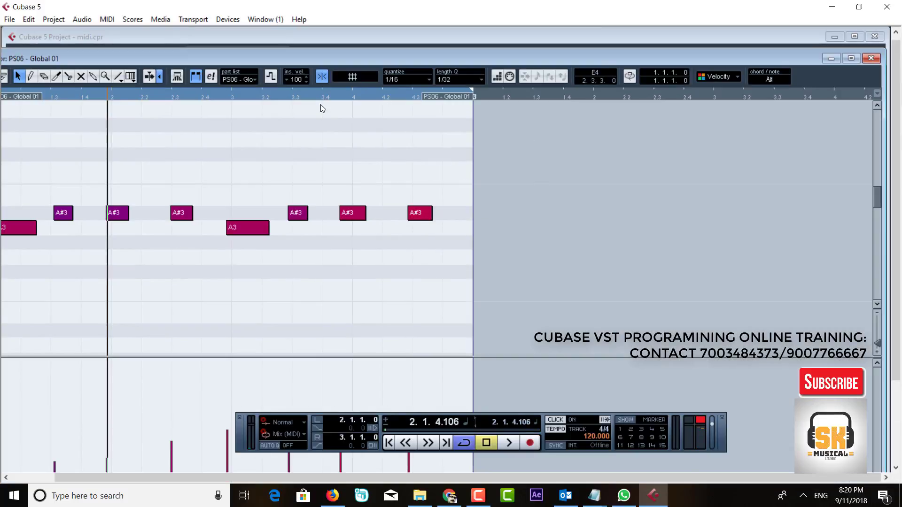
{"action": "left_click_drag", "start_coordinate": [310, 93], "coordinate": [2, 109]}
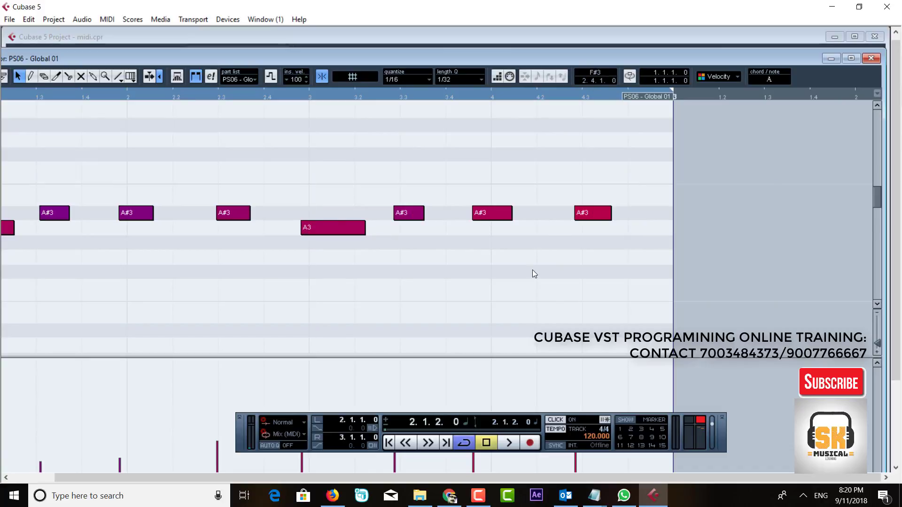
{"action": "left_click_drag", "start_coordinate": [676, 339], "coordinate": [7, 162]}
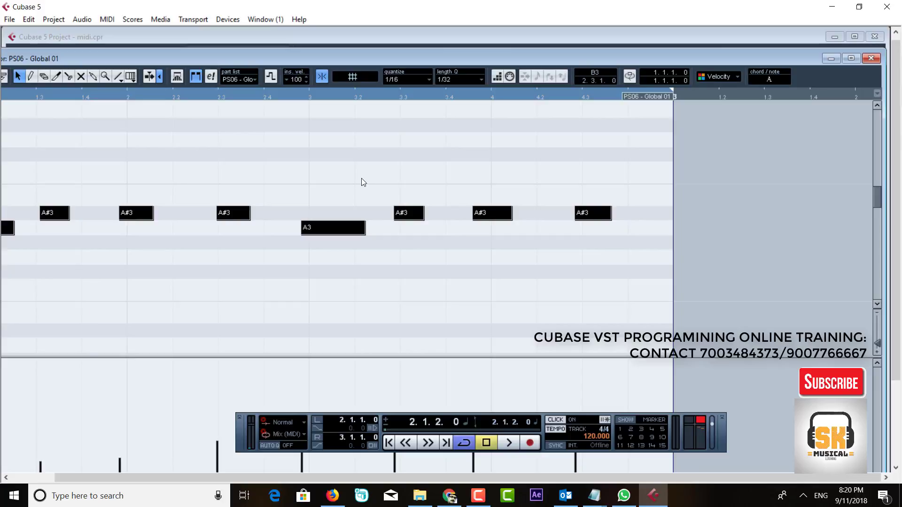
{"action": "left_click", "coordinate": [400, 77]}
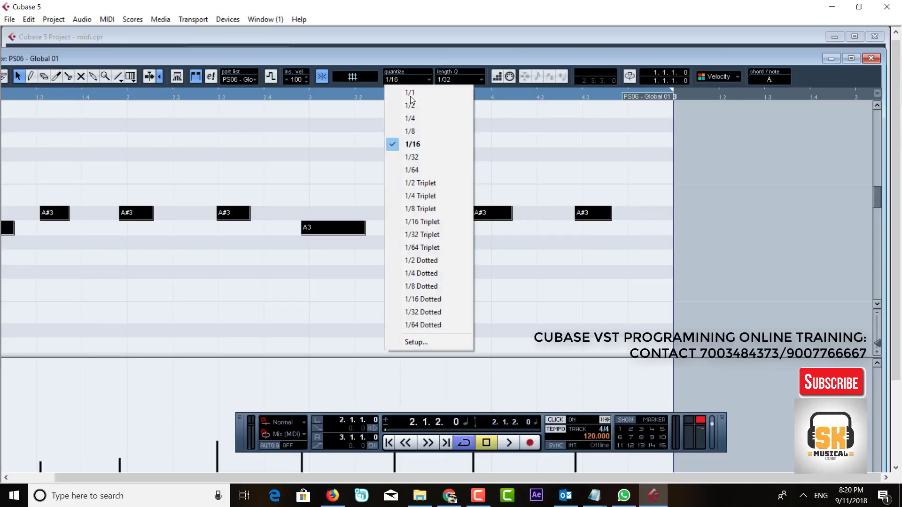
{"action": "left_click", "coordinate": [422, 146]}
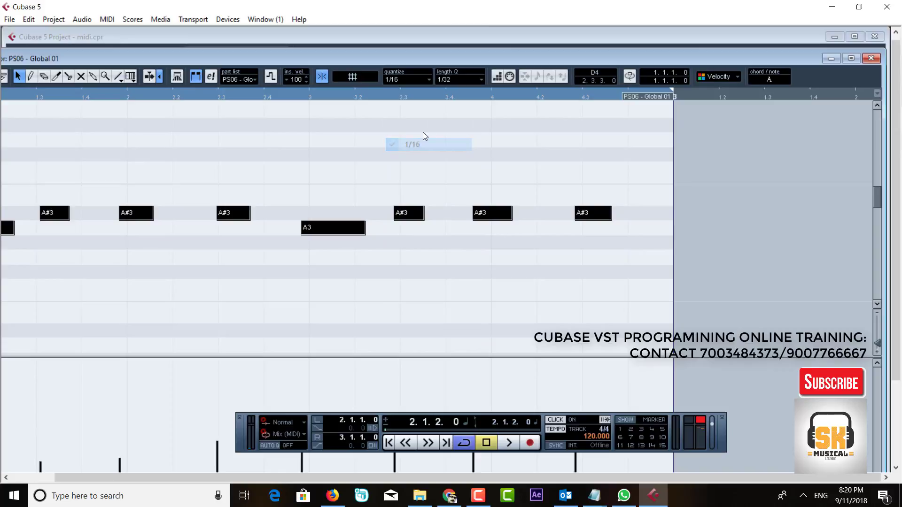
{"action": "left_click", "coordinate": [455, 81]}
{"action": "left_click", "coordinate": [399, 90]}
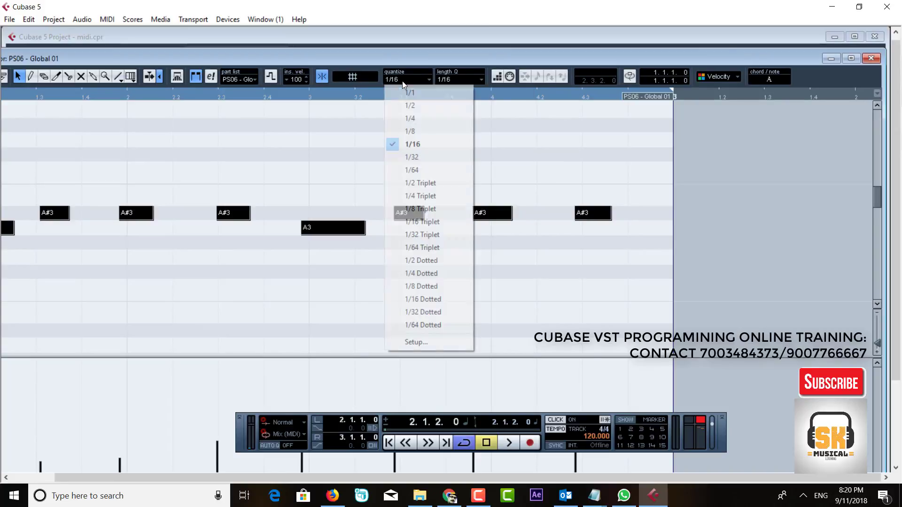
{"action": "left_click", "coordinate": [419, 145]}
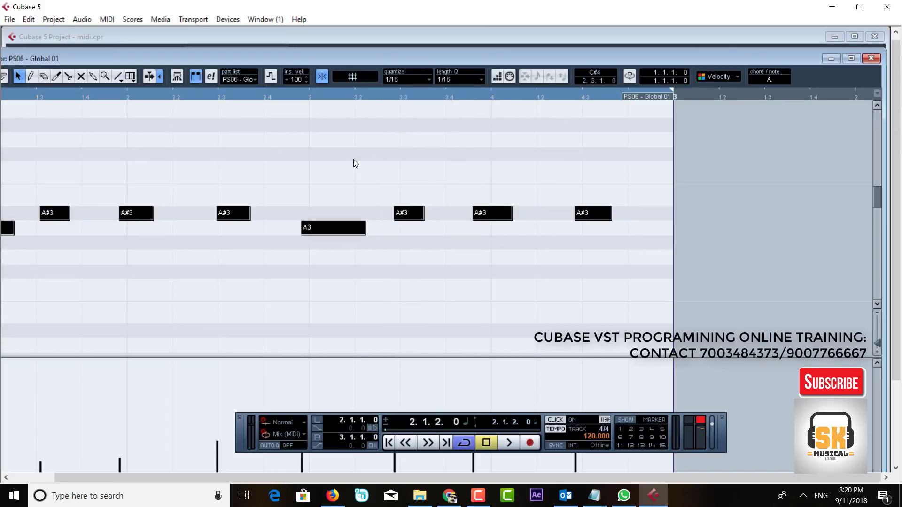
{"action": "key", "text": "q"}
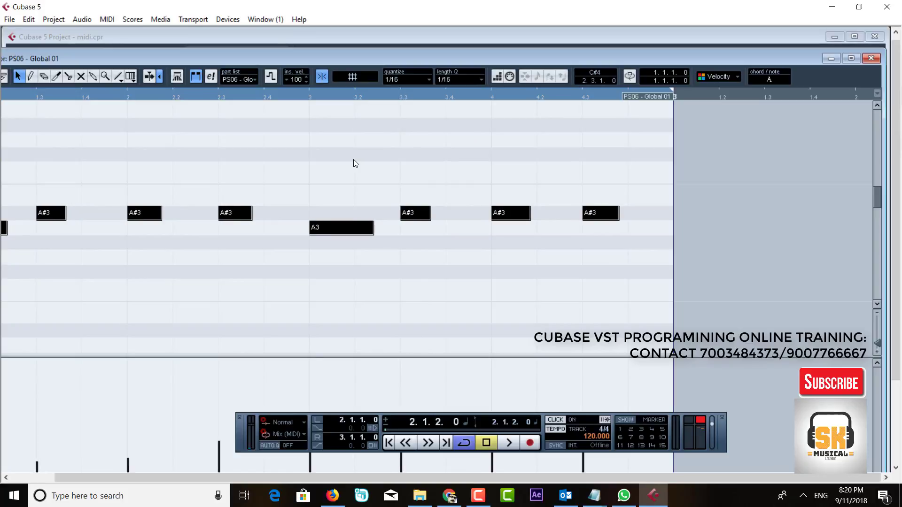
{"action": "left_click", "coordinate": [872, 58]}
Step: Play back the quantized drum part from the start of bar 2 and stop playback
{"action": "left_click", "coordinate": [423, 112]}
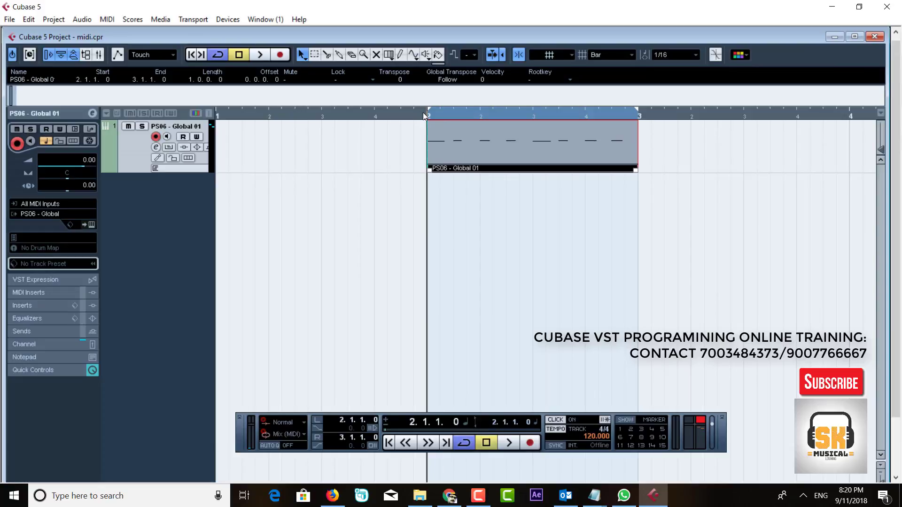
{"action": "left_click", "coordinate": [252, 55]}
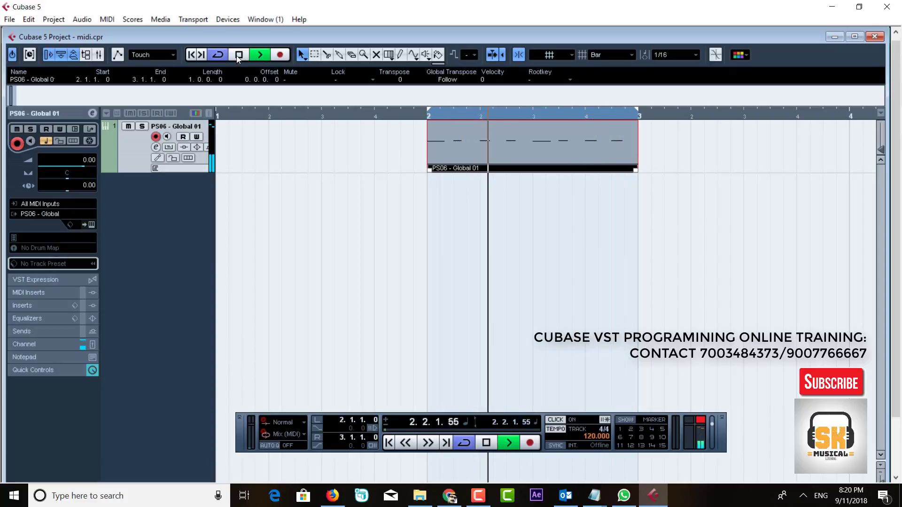
{"action": "left_click", "coordinate": [237, 56]}
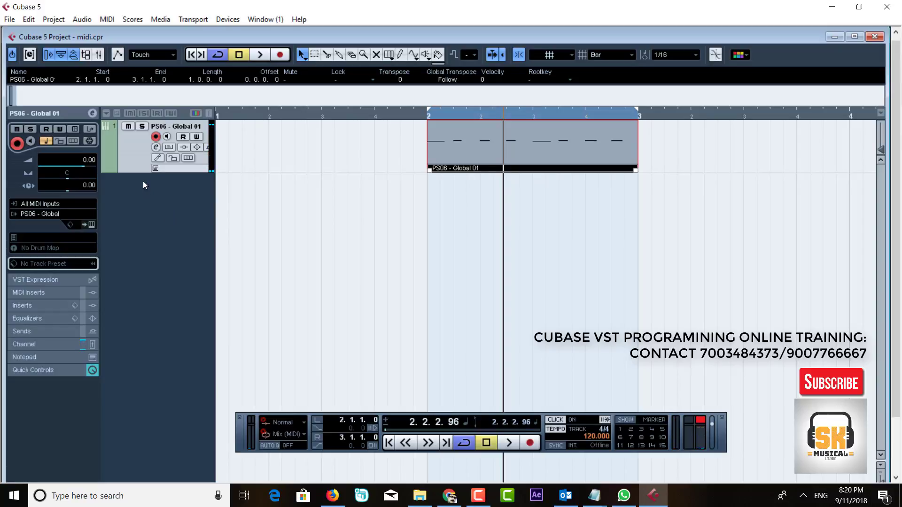
Step: Duplicate the PS06 - Global 01 track and delete the copied MIDI part from the duplicate
{"action": "right_click", "coordinate": [135, 156]}
{"action": "left_click", "coordinate": [183, 186]}
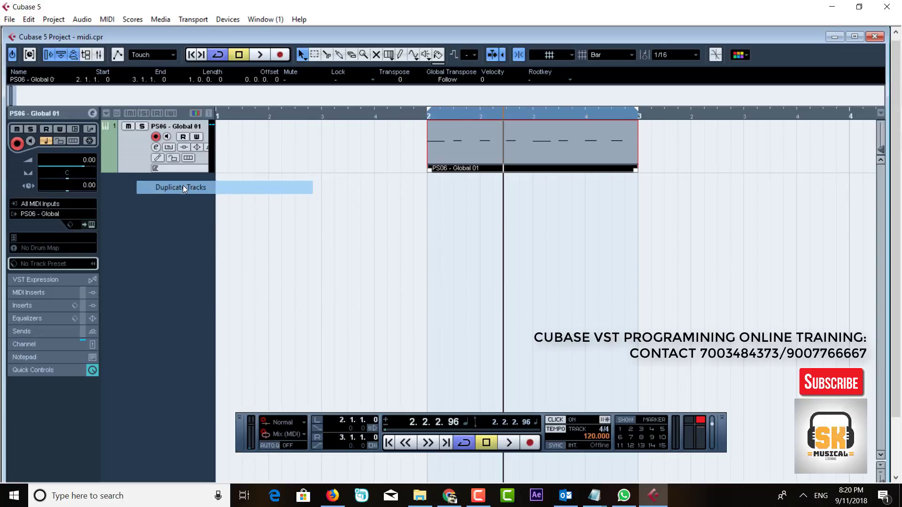
{"action": "left_click", "coordinate": [489, 206]}
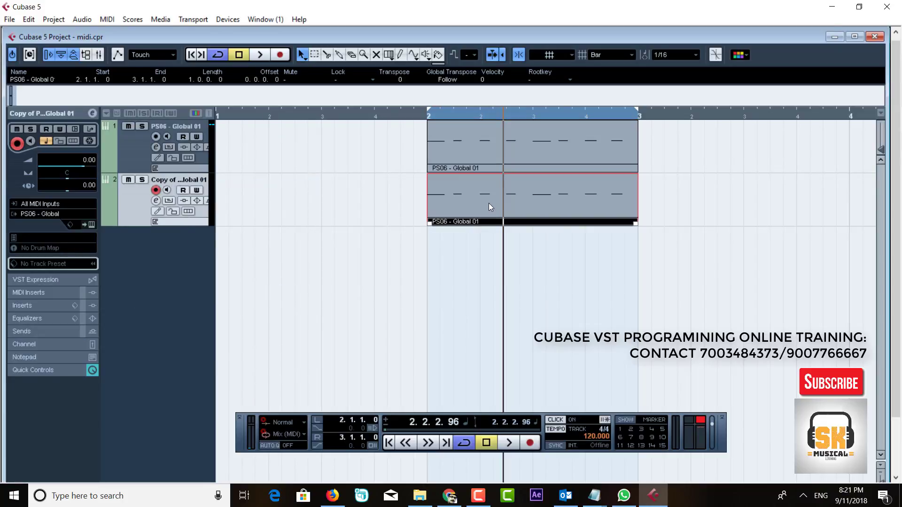
{"action": "key", "text": "Delete"}
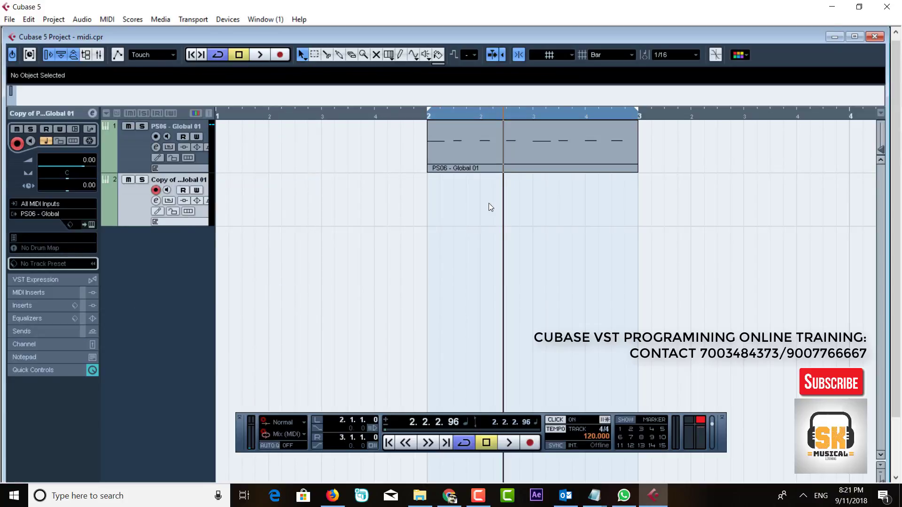
{"action": "left_click", "coordinate": [425, 116]}
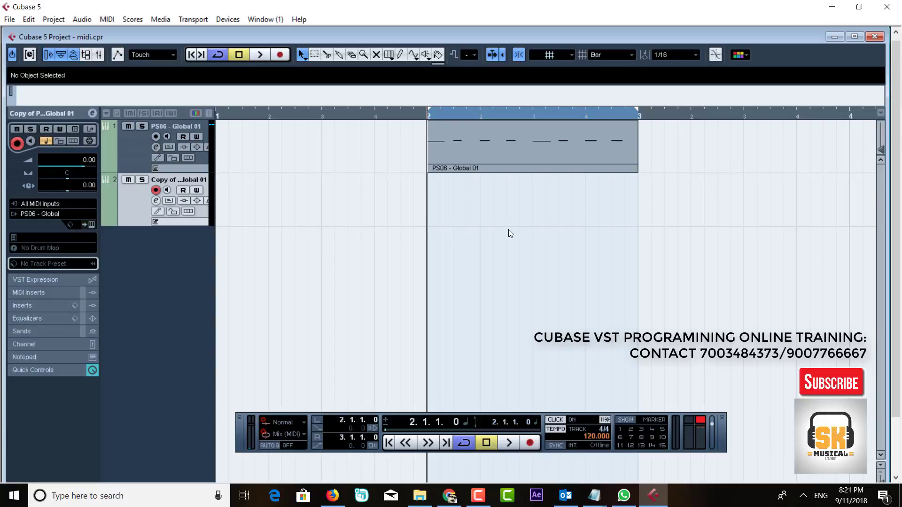
Step: Record a second MIDI drum part over bar 2 on the copied PS06 - Global 01 track, then stop the transport
{"action": "left_click", "coordinate": [280, 55]}
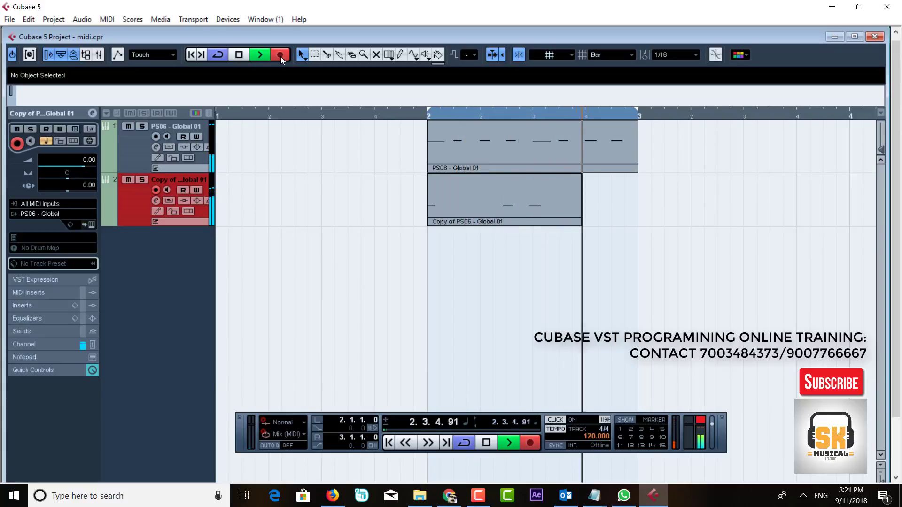
{"action": "left_click", "coordinate": [281, 56]}
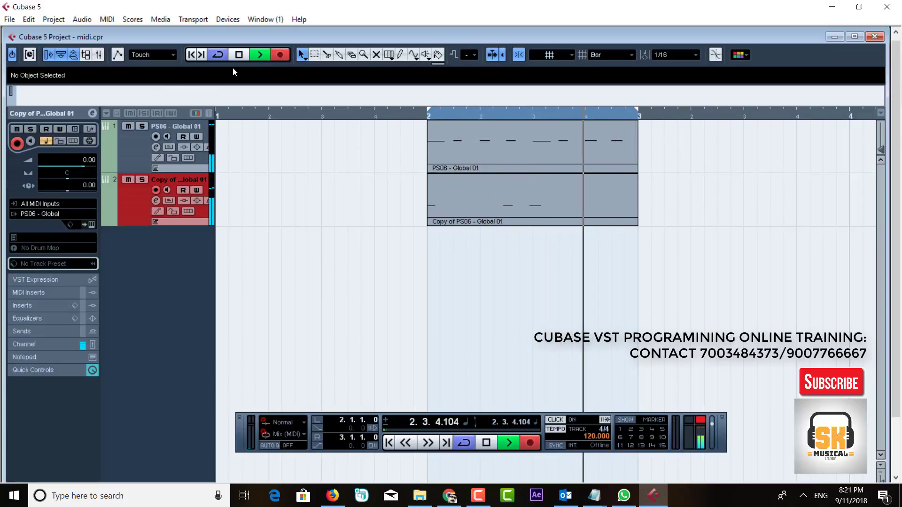
{"action": "left_click", "coordinate": [238, 54]}
Step: Quantize all notes of the newly recorded part on the copied track to 1/16 in the Key Editor and close the editor
{"action": "left_click", "coordinate": [461, 194]}
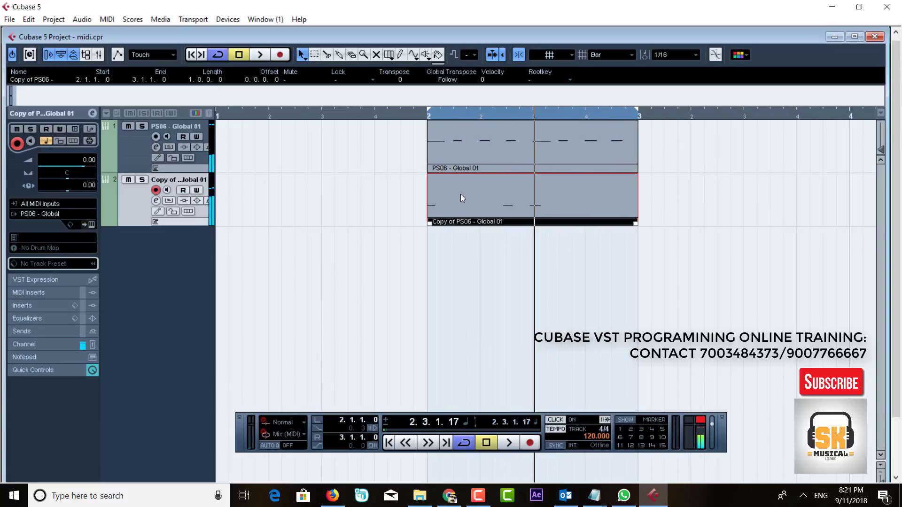
{"action": "double_click", "coordinate": [461, 194]}
{"action": "left_click_drag", "start_coordinate": [473, 276], "coordinate": [2, 183]}
{"action": "key", "text": "ctrl+Right"}
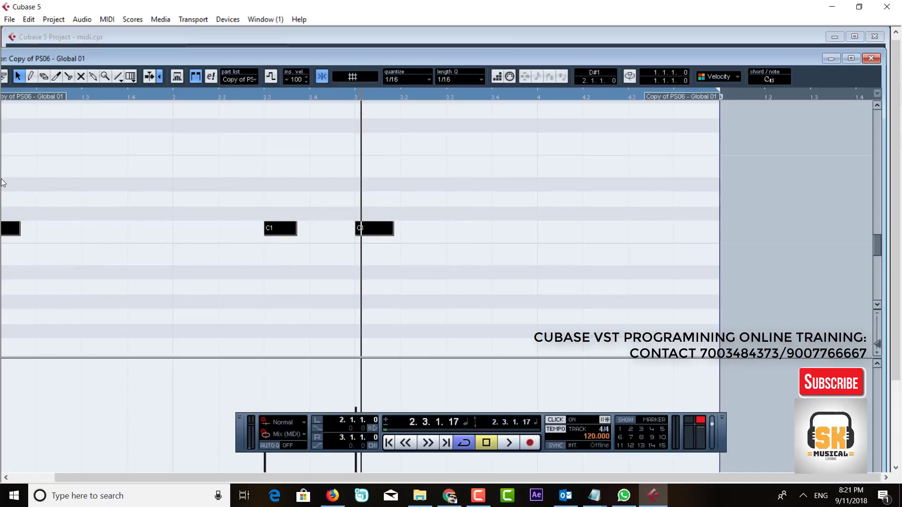
{"action": "left_click", "coordinate": [871, 58]}
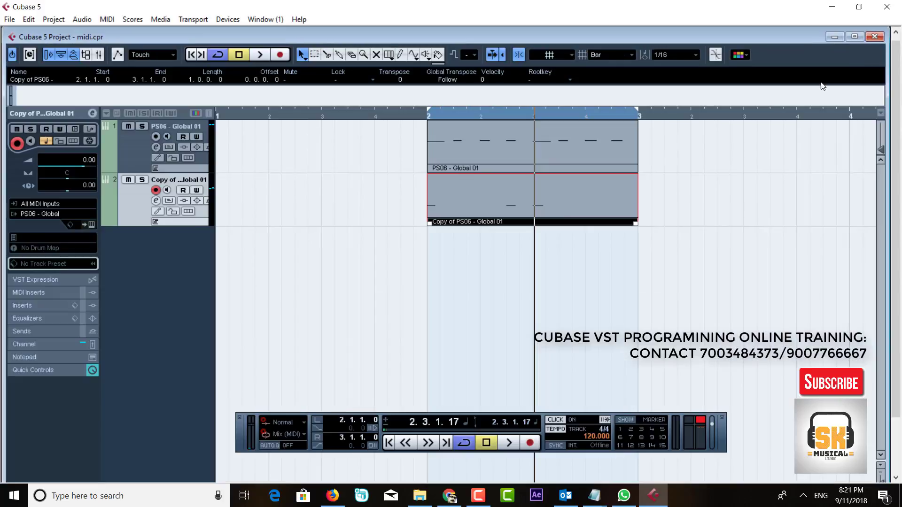
Step: Move both drum parts to bar 1 and duplicate them together seven times to fill the bars up to bar 9
{"action": "left_click_drag", "start_coordinate": [678, 258], "coordinate": [291, 137]}
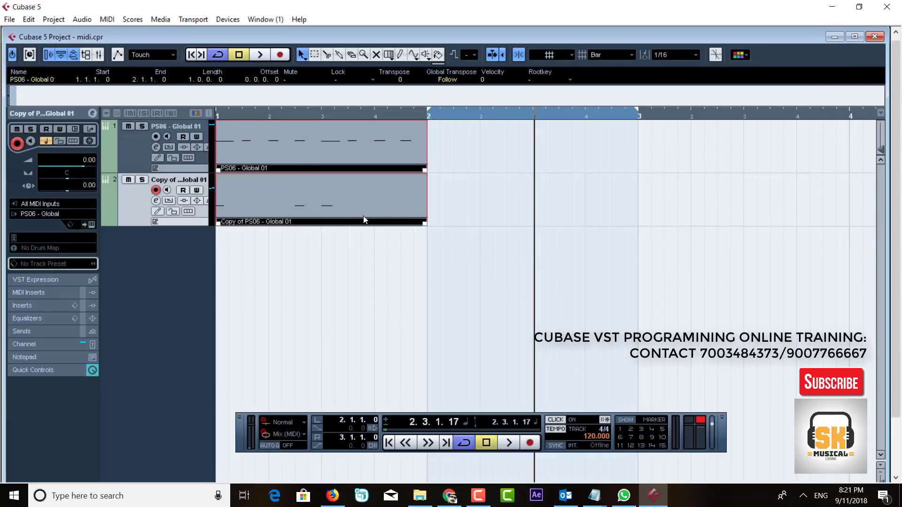
{"action": "key", "text": "g"}
{"action": "key", "text": "g"}
{"action": "key", "text": "g"}
{"action": "key", "text": "g"}
{"action": "key", "text": "g"}
{"action": "key", "text": "g"}
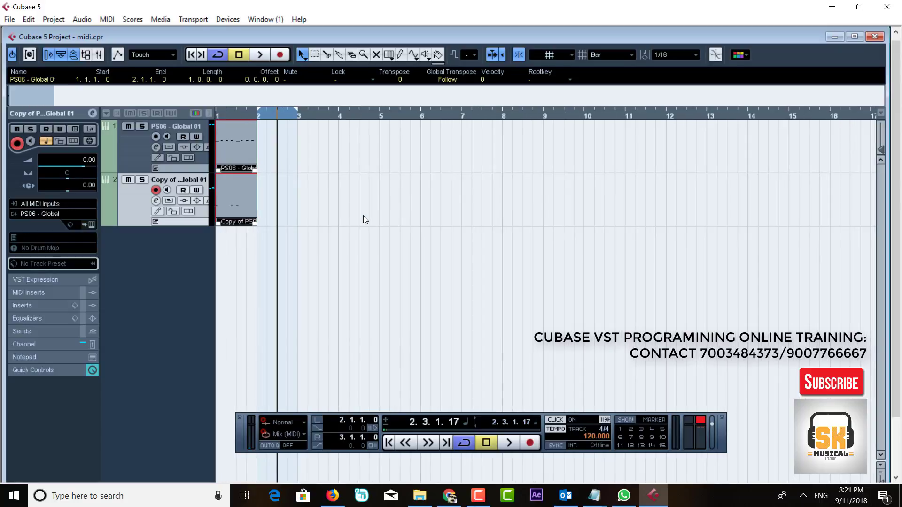
{"action": "left_click_drag", "start_coordinate": [329, 308], "coordinate": [228, 136]}
{"action": "key", "text": "ctrl+d"}
{"action": "key", "text": "ctrl+d"}
{"action": "key", "text": "ctrl+d"}
{"action": "key", "text": "ctrl+d"}
{"action": "key", "text": "ctrl+d"}
{"action": "key", "text": "ctrl+d"}
{"action": "key", "text": "ctrl+d"}
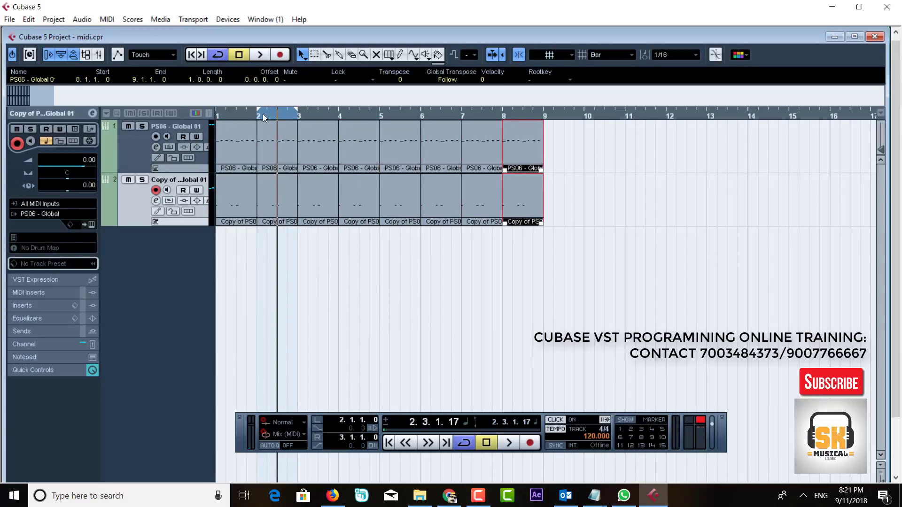
Step: Set the cycle range from bar 1 to bar 9, play the pattern from the start and stop playback
{"action": "left_click_drag", "start_coordinate": [258, 111], "coordinate": [206, 118]}
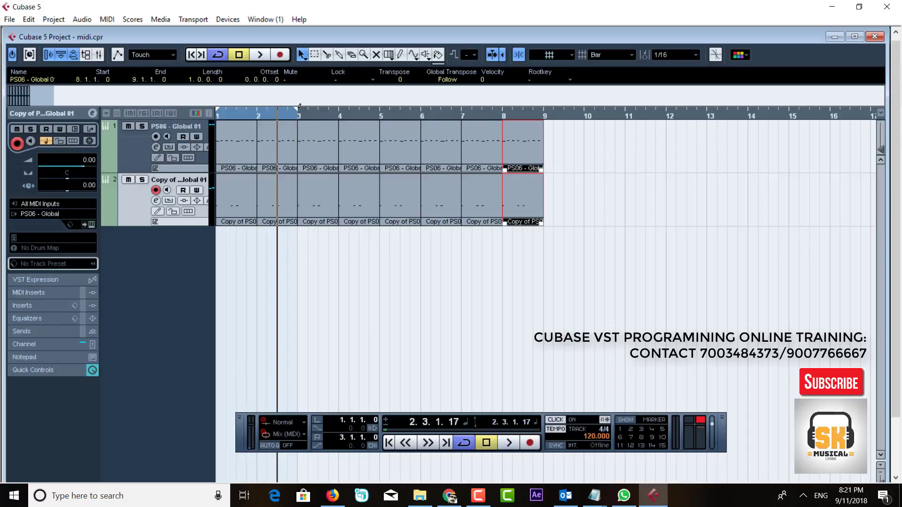
{"action": "left_click_drag", "start_coordinate": [294, 112], "coordinate": [543, 113]}
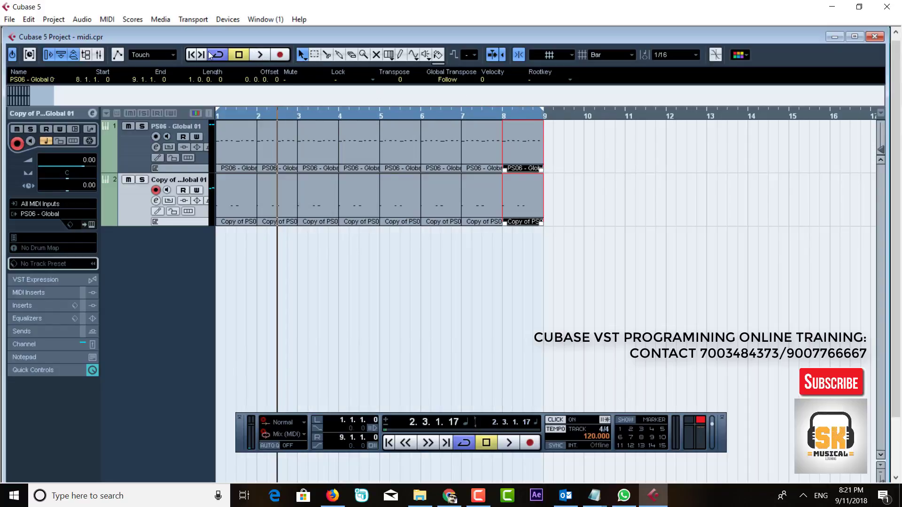
{"action": "left_click", "coordinate": [194, 58]}
{"action": "left_click", "coordinate": [255, 57]}
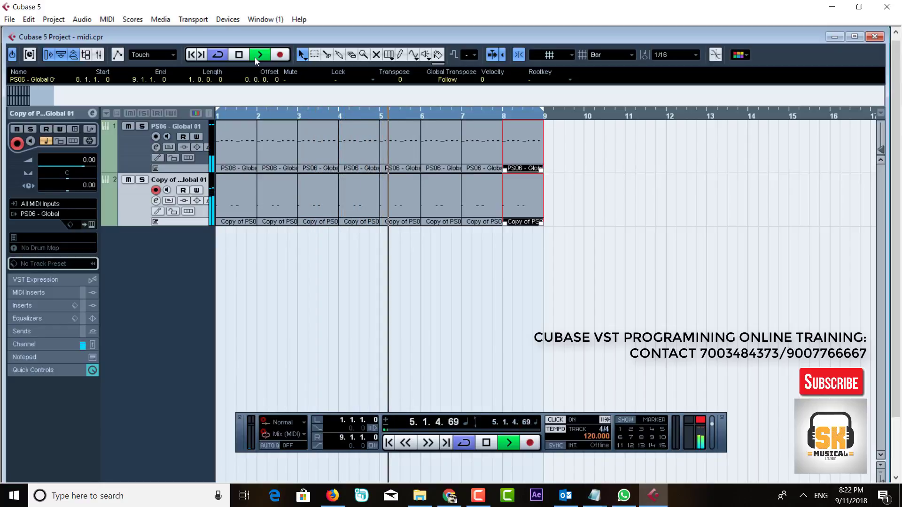
{"action": "left_click", "coordinate": [237, 56]}
Step: Move the bar 4 part of the copied track to bar 12 and set the cycle range from bar 12 to bar 13
{"action": "left_click", "coordinate": [351, 139]}
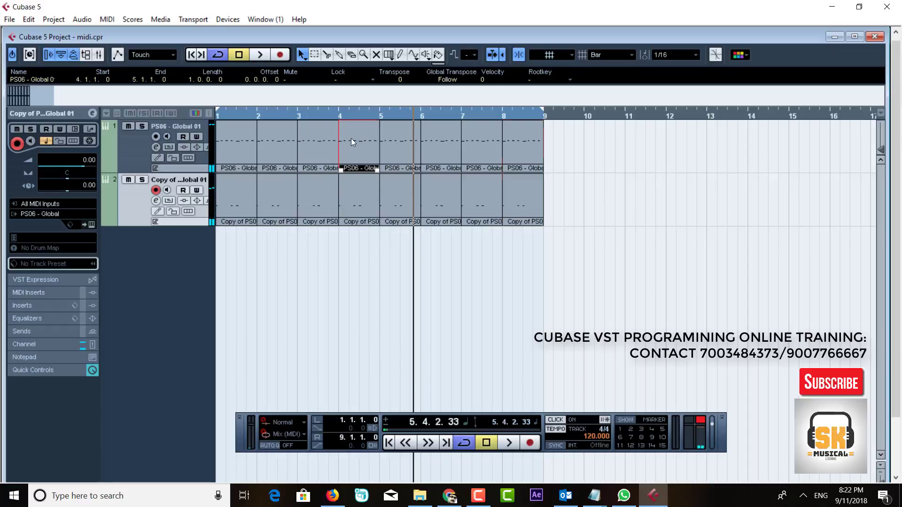
{"action": "left_click", "coordinate": [357, 208]}
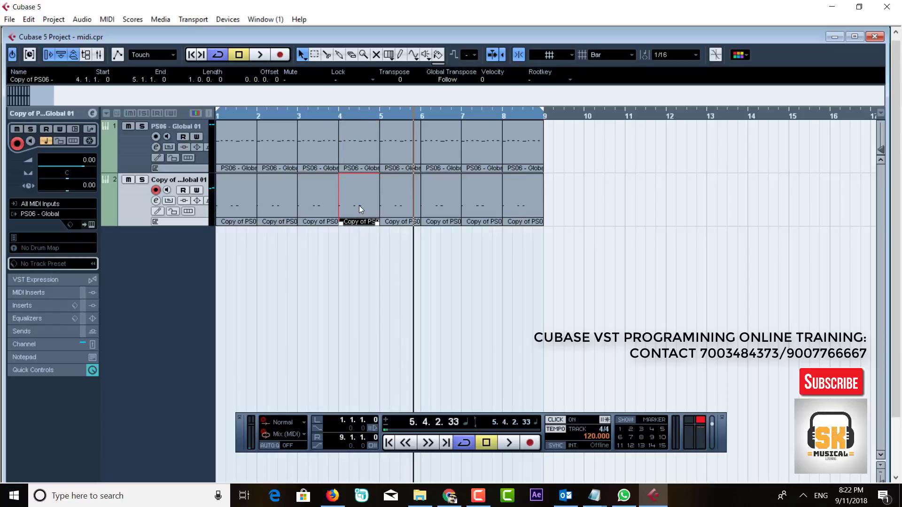
{"action": "left_click_drag", "start_coordinate": [358, 204], "coordinate": [670, 206]}
{"action": "left_click", "coordinate": [671, 116]}
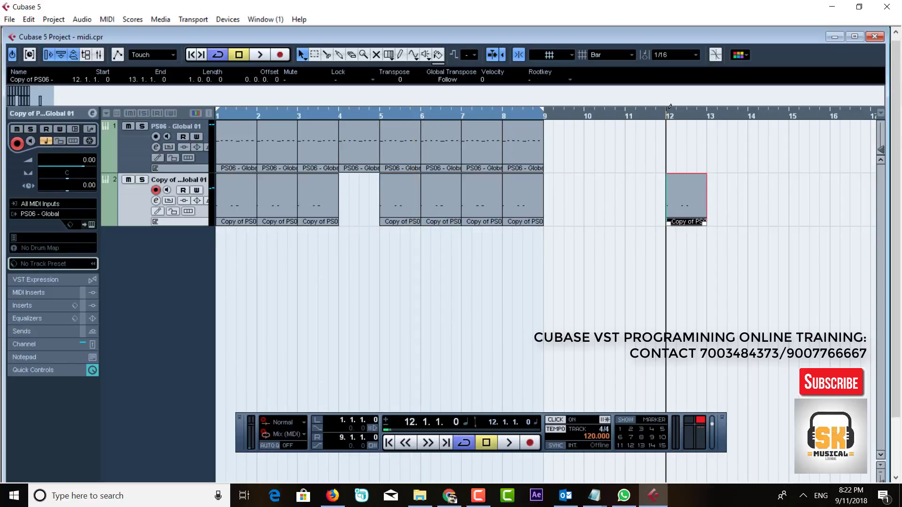
{"action": "left_click_drag", "start_coordinate": [667, 109], "coordinate": [697, 105]}
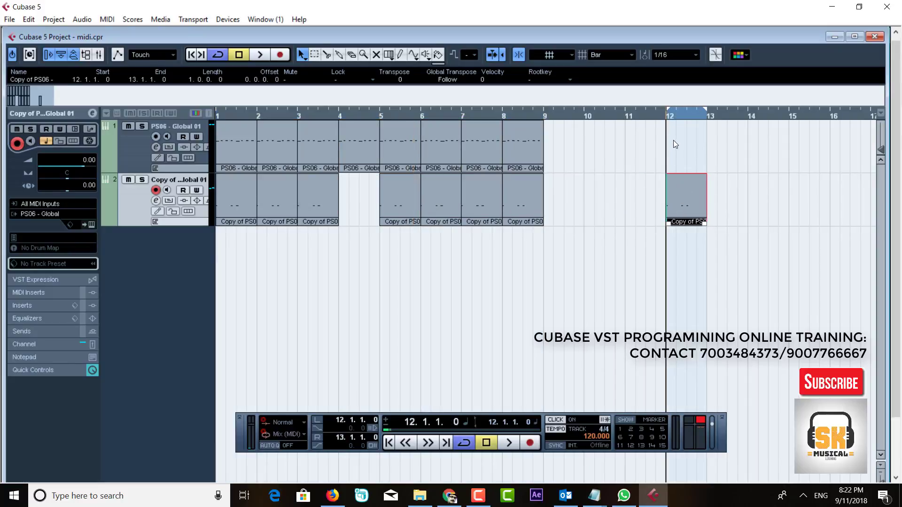
Step: Record a three-note MIDI fill with A1, G1 and F1 over the part at bar 12 on the copied track
{"action": "left_click", "coordinate": [280, 55]}
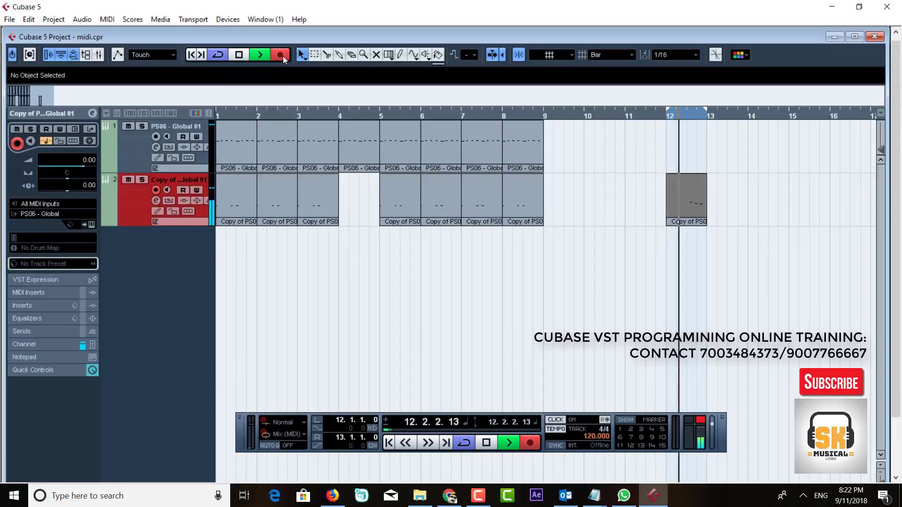
{"action": "left_click", "coordinate": [240, 55]}
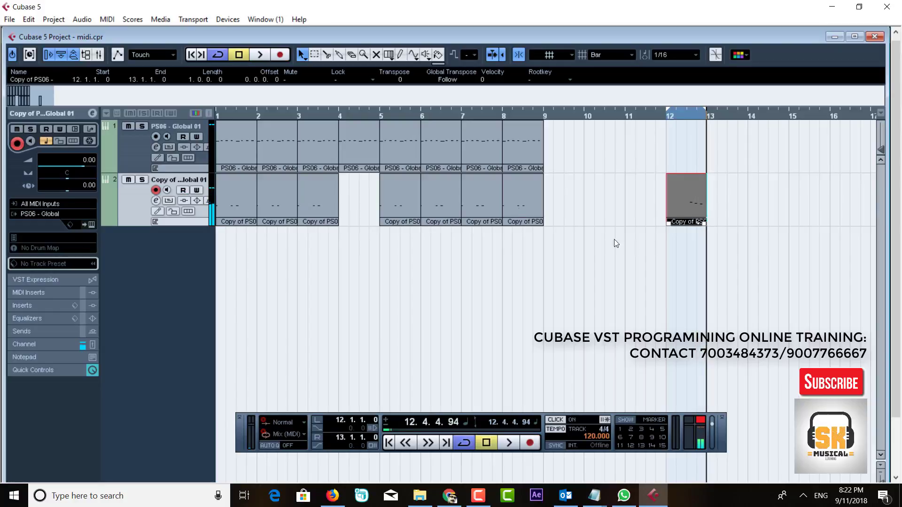
{"action": "left_click", "coordinate": [724, 233]}
Step: Quantize the A1, G1 and F1 fill notes to 1/16 in the Key Editor and close the editor
{"action": "double_click", "coordinate": [688, 194]}
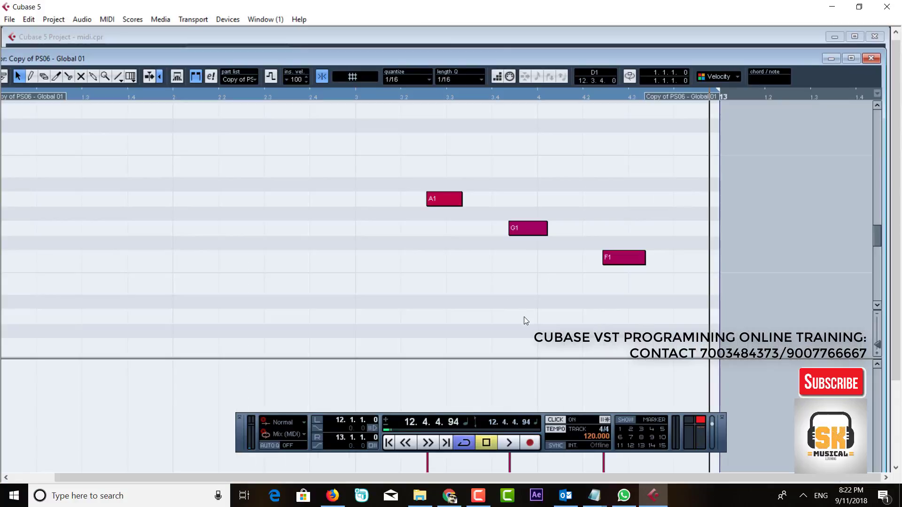
{"action": "key", "text": "ctrl+a"}
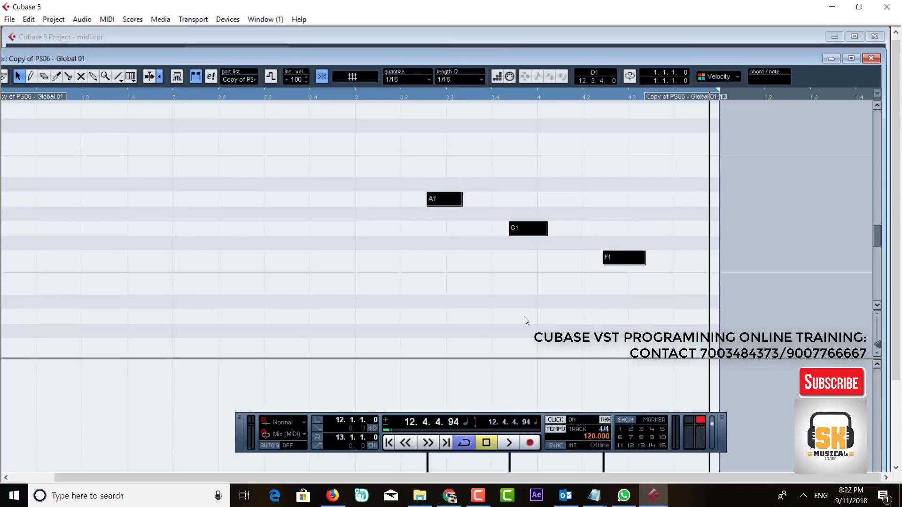
{"action": "key", "text": "q"}
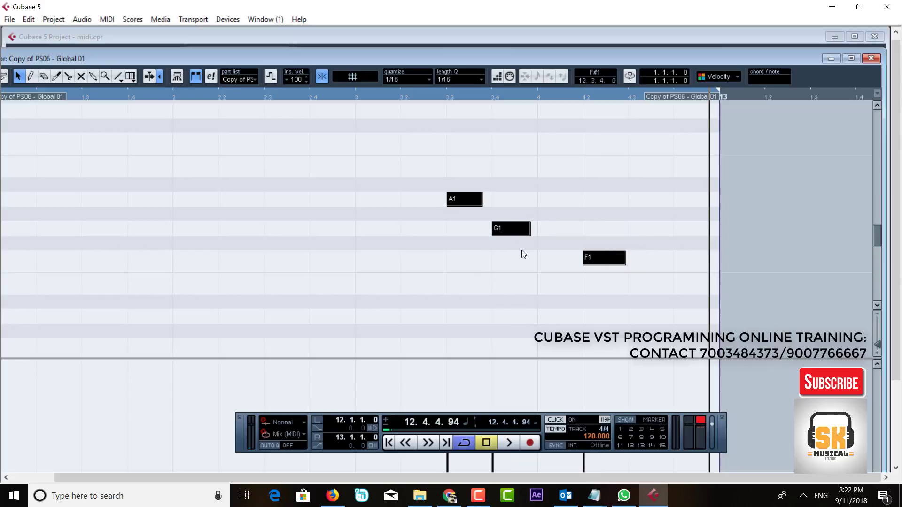
{"action": "left_click", "coordinate": [511, 235]}
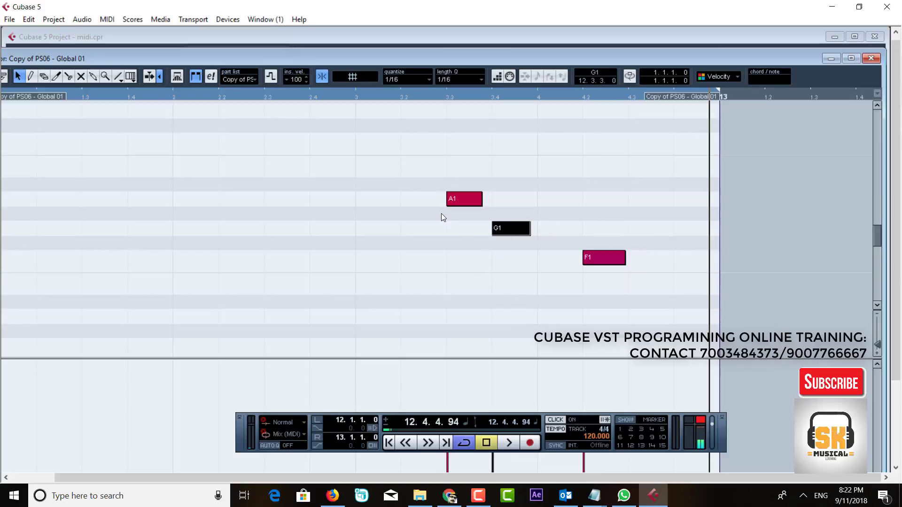
{"action": "left_click", "coordinate": [871, 58]}
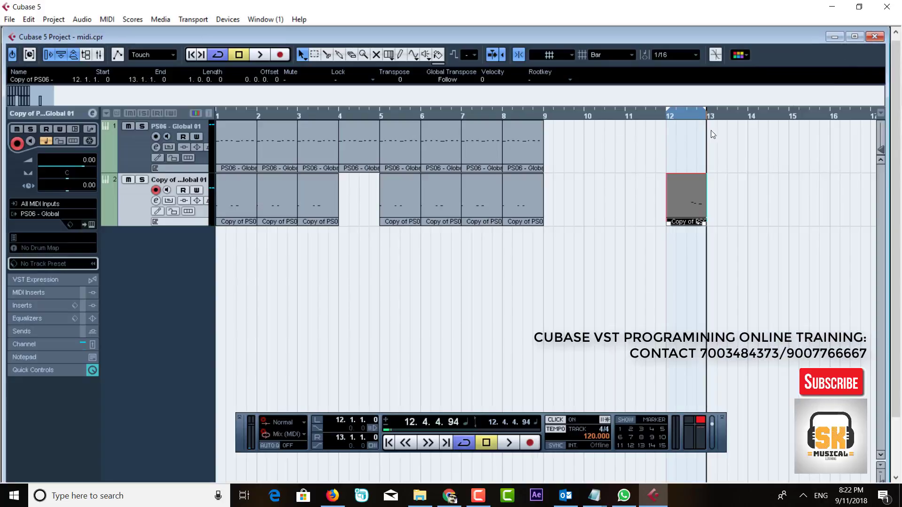
Step: Play back the fill at bar 12, reopen its part in the Key Editor and stop playback
{"action": "left_click", "coordinate": [663, 114]}
{"action": "key", "text": "space"}
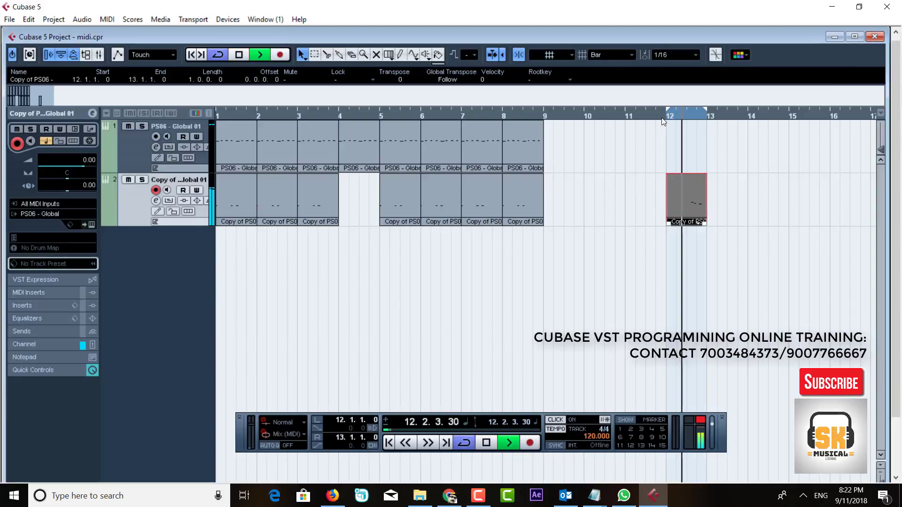
{"action": "double_click", "coordinate": [684, 200]}
{"action": "key", "text": "space"}
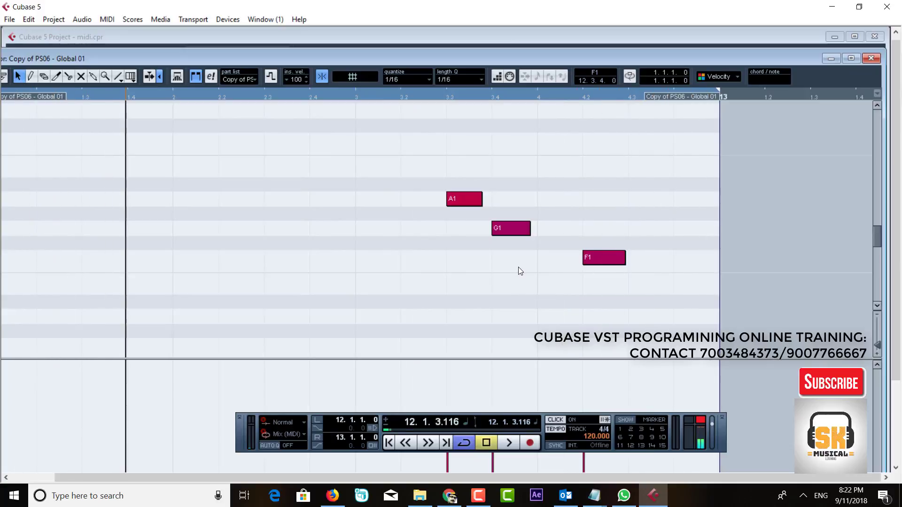
Step: Set the Key Editor quantize value to 1/32 and delay the G1 note by one 1/32 step
{"action": "mouse_move", "coordinate": [518, 227]}
{"action": "left_mouse_down"}
{"action": "mouse_move", "coordinate": [511, 230]}
{"action": "mouse_move", "coordinate": [534, 237]}
{"action": "mouse_move", "coordinate": [513, 229]}
{"action": "left_mouse_up"}
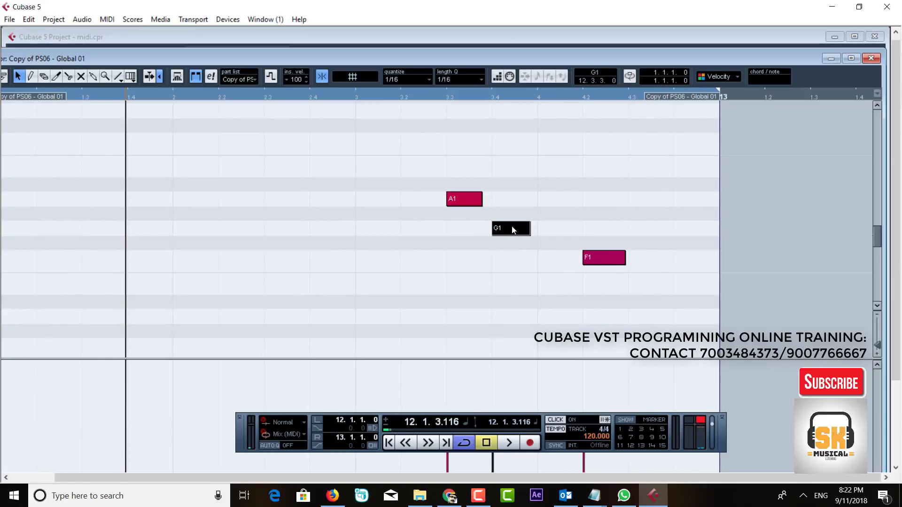
{"action": "left_click", "coordinate": [410, 80]}
{"action": "left_click", "coordinate": [424, 157]}
{"action": "left_click_drag", "start_coordinate": [527, 235], "coordinate": [536, 236]}
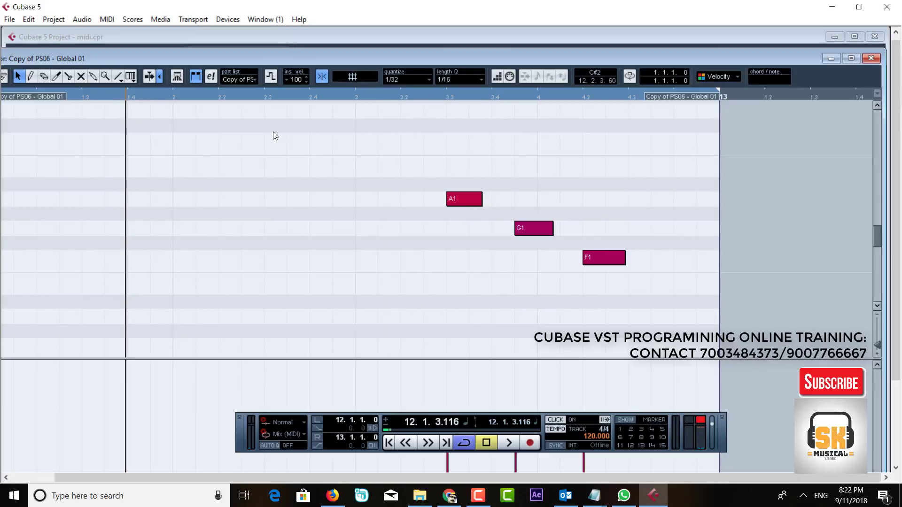
Step: Play back the fill with the shifted G1 note from around beat 2 of bar 12 and stop playback
{"action": "left_click", "coordinate": [192, 90]}
{"action": "key", "text": "space"}
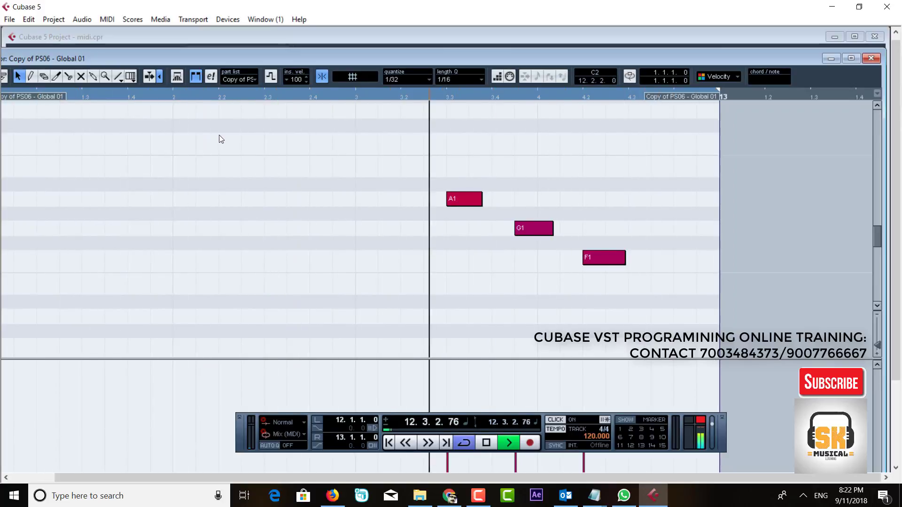
{"action": "key", "text": "space"}
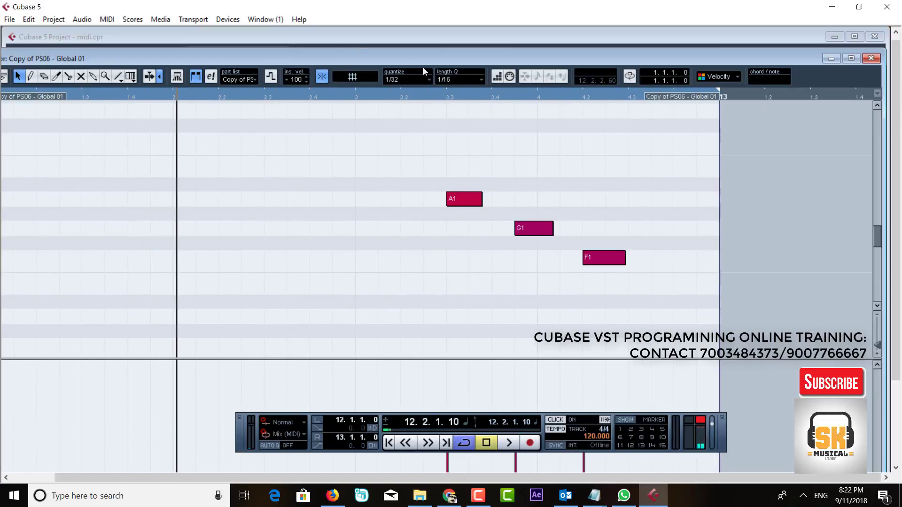
Step: Move the G1 note to the start of beat 4 and the F1 note to position 4.3 in bar 12
{"action": "left_click_drag", "start_coordinate": [534, 233], "coordinate": [559, 232]}
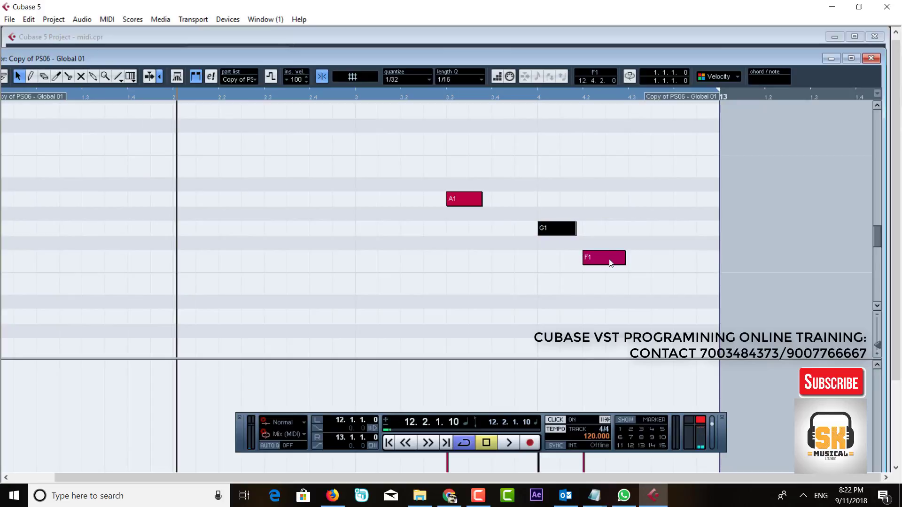
{"action": "left_click", "coordinate": [606, 263]}
{"action": "left_click_drag", "start_coordinate": [606, 264], "coordinate": [636, 265]}
{"action": "left_click", "coordinate": [579, 281]}
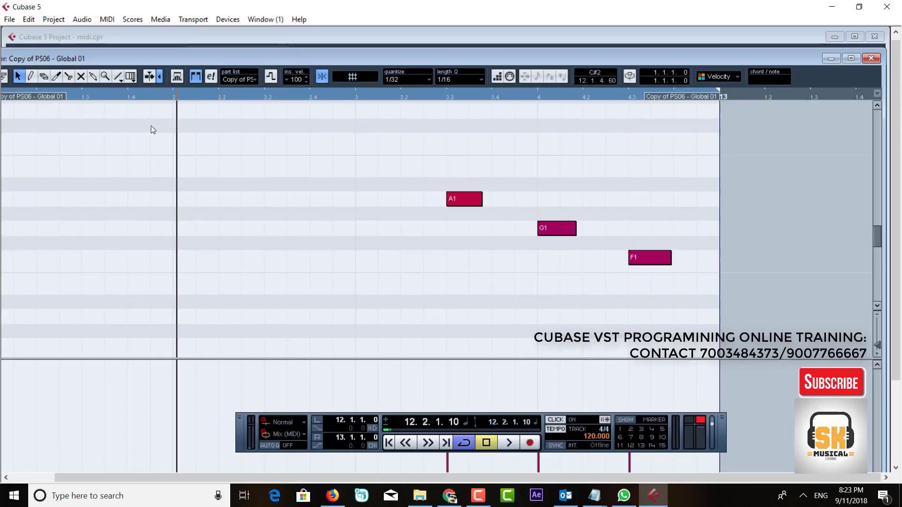
Step: Play the retimed fill from position 1.4 of bar 12 and close the Key Editor
{"action": "left_click", "coordinate": [127, 94]}
{"action": "key", "text": "space"}
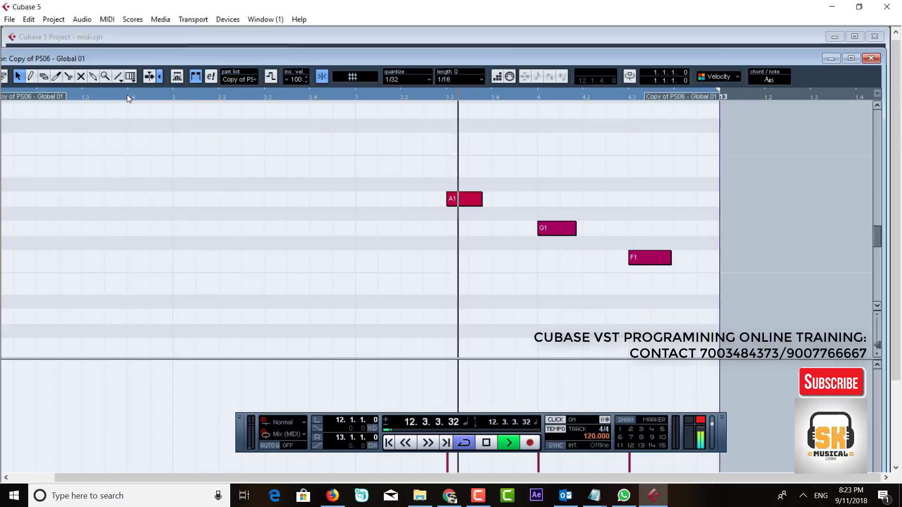
{"action": "left_click", "coordinate": [872, 58]}
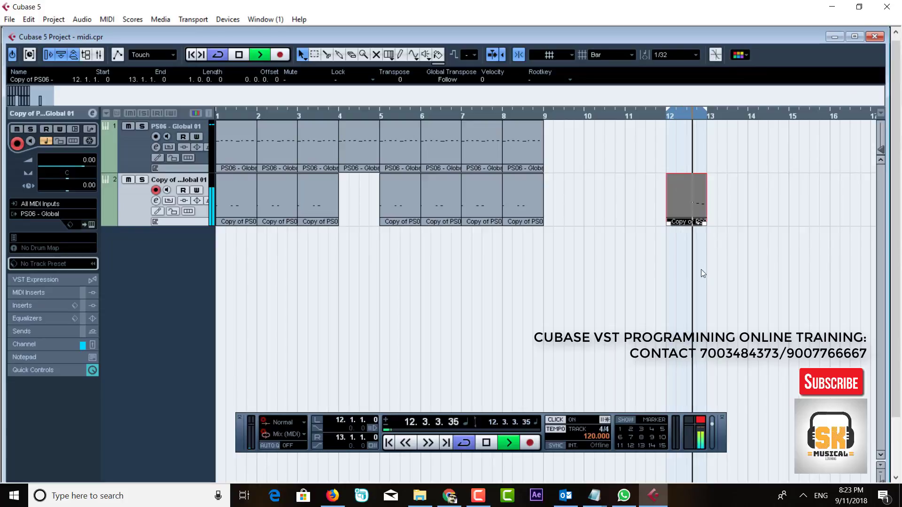
Step: Glue the overlapping parts at bar 12 on the copied track into one part and stop playback
{"action": "left_click", "coordinate": [339, 54]}
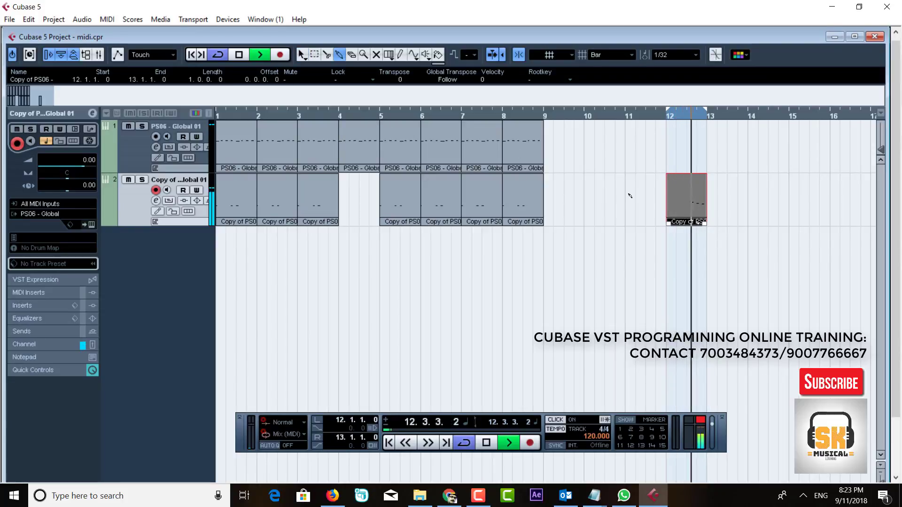
{"action": "left_click", "coordinate": [682, 199]}
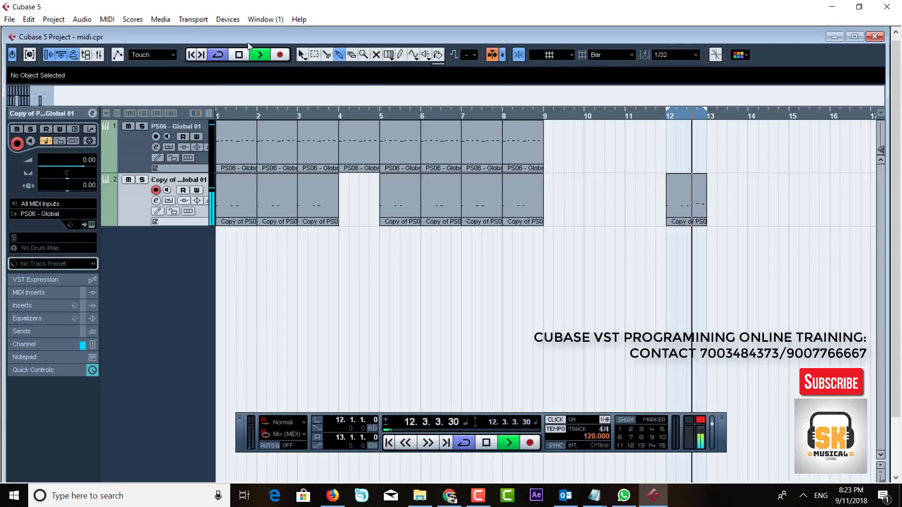
{"action": "left_click", "coordinate": [239, 55]}
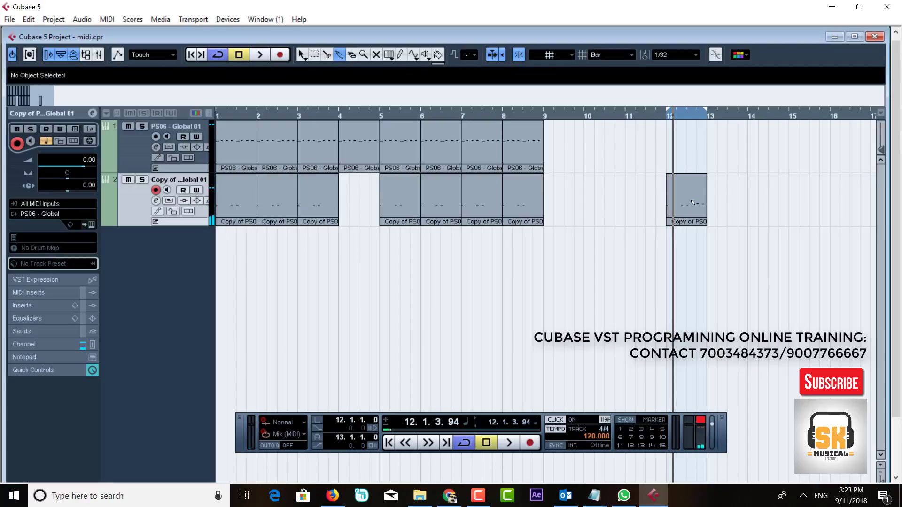
Step: Move the glued fill part from bar 12 into the gap at bar 4 on the copied track and return to the project start
{"action": "left_click", "coordinate": [306, 55]}
{"action": "left_click_drag", "start_coordinate": [678, 195], "coordinate": [359, 205]}
{"action": "left_click", "coordinate": [192, 55]}
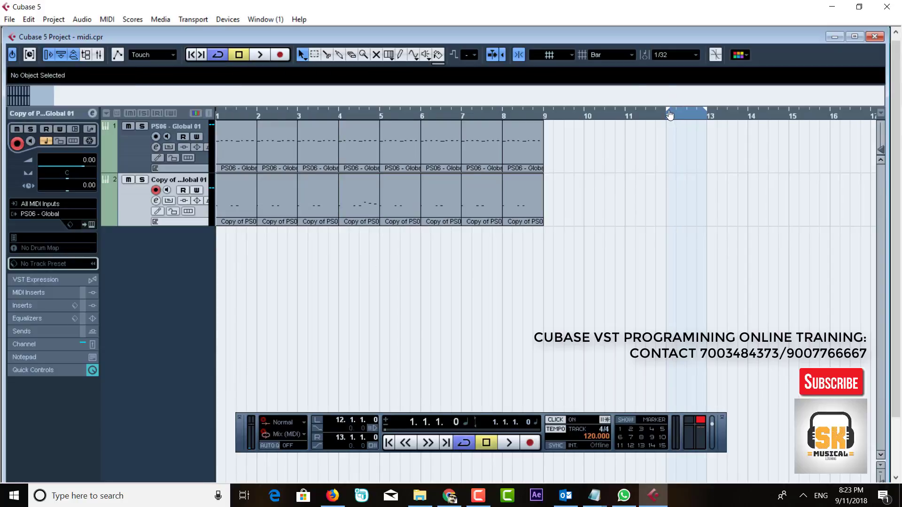
Step: Set the loop locators around all parts on both tracks, from bar 1 to bar 9, and play the pattern through
{"action": "left_click_drag", "start_coordinate": [669, 115], "coordinate": [543, 148]}
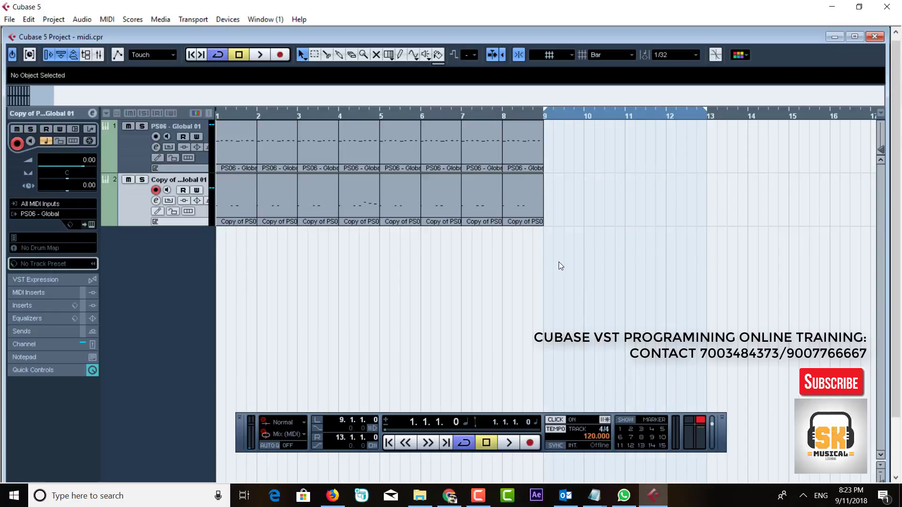
{"action": "left_click_drag", "start_coordinate": [559, 262], "coordinate": [234, 128]}
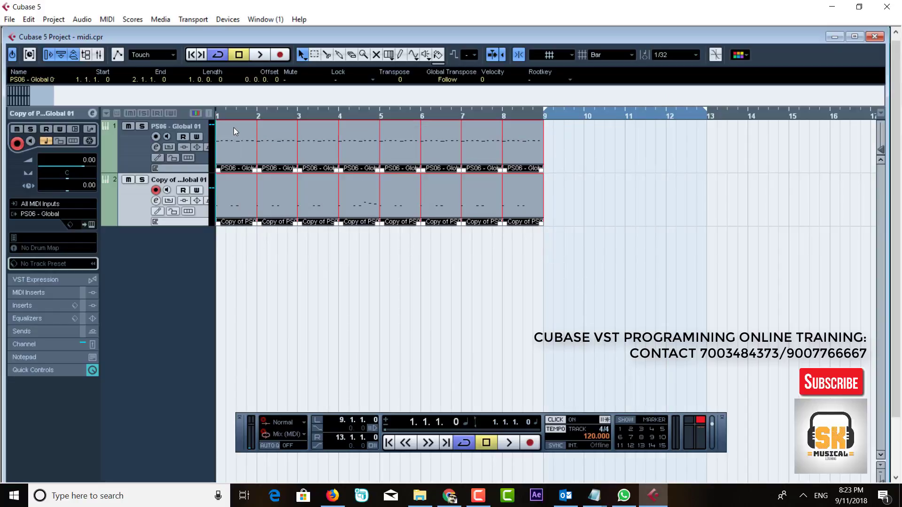
{"action": "key", "text": "p"}
{"action": "left_click", "coordinate": [261, 51]}
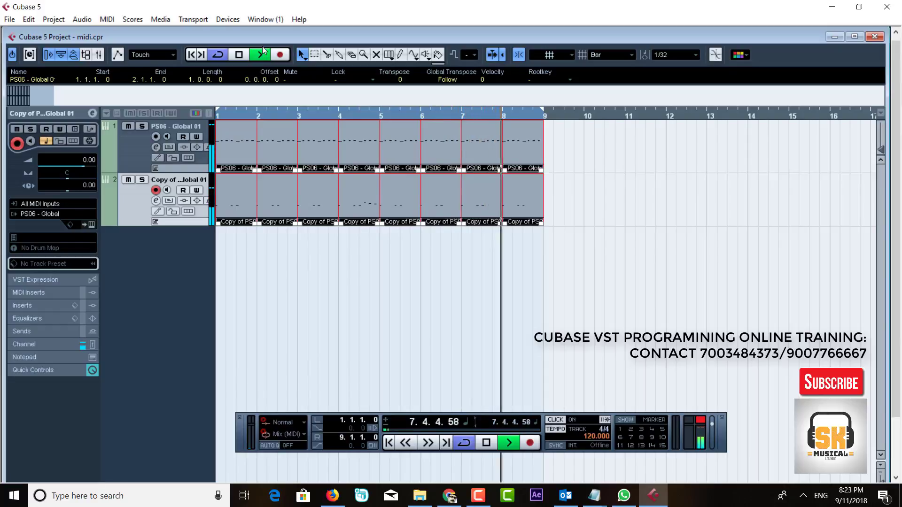
{"action": "left_click", "coordinate": [240, 56]}
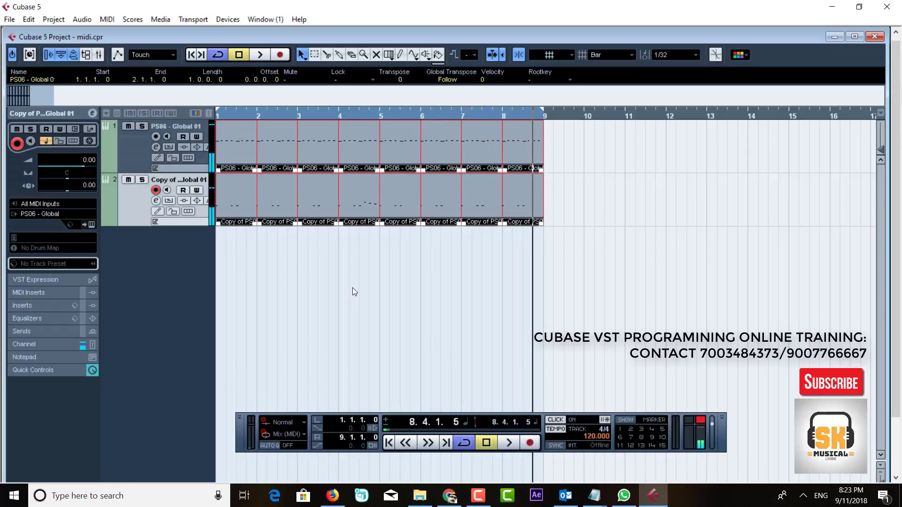
Step: Replace the part at bar 8 on the copied track with a copy of the bar 4 fill
{"action": "left_click", "coordinate": [354, 289]}
{"action": "left_click", "coordinate": [529, 199]}
{"action": "key", "text": "Delete"}
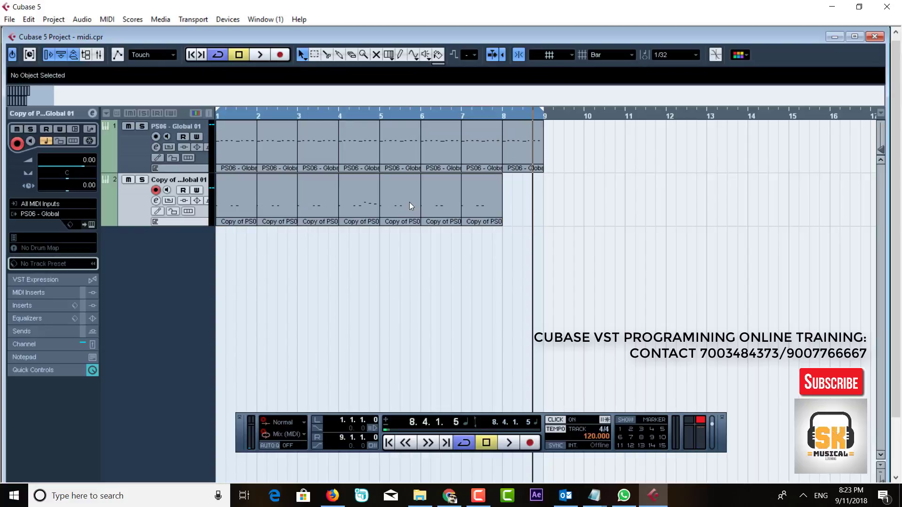
{"action": "left_click", "coordinate": [364, 210]}
{"action": "left_click_drag", "start_coordinate": [364, 209], "coordinate": [517, 201]}
{"action": "left_click", "coordinate": [497, 277]}
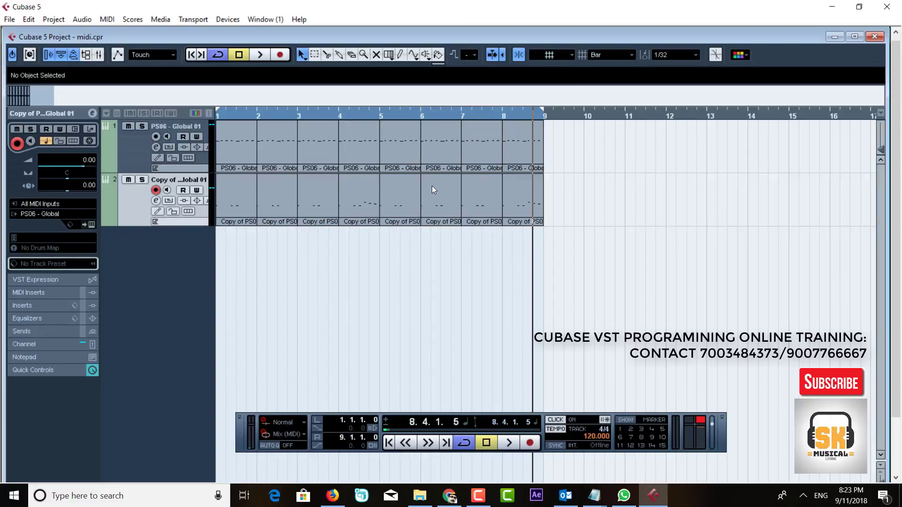
Step: Play the pattern from bar 7 through the fill at bar 8 and stop playback
{"action": "left_click", "coordinate": [463, 114]}
{"action": "key", "text": "space"}
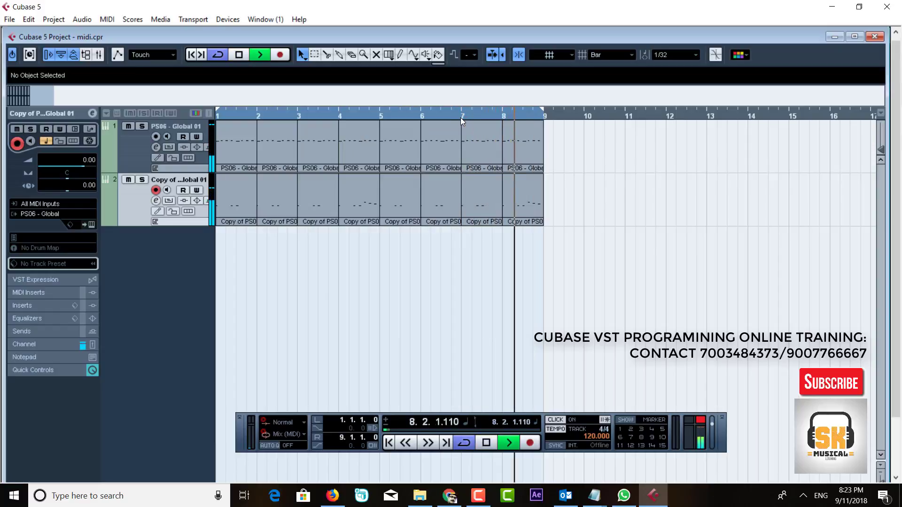
{"action": "key", "text": "space"}
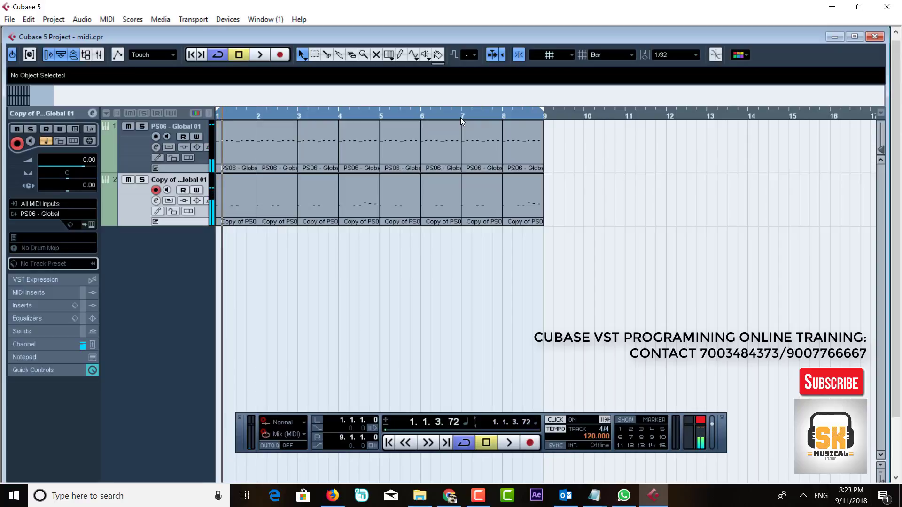
{"action": "right_click", "coordinate": [157, 259]}
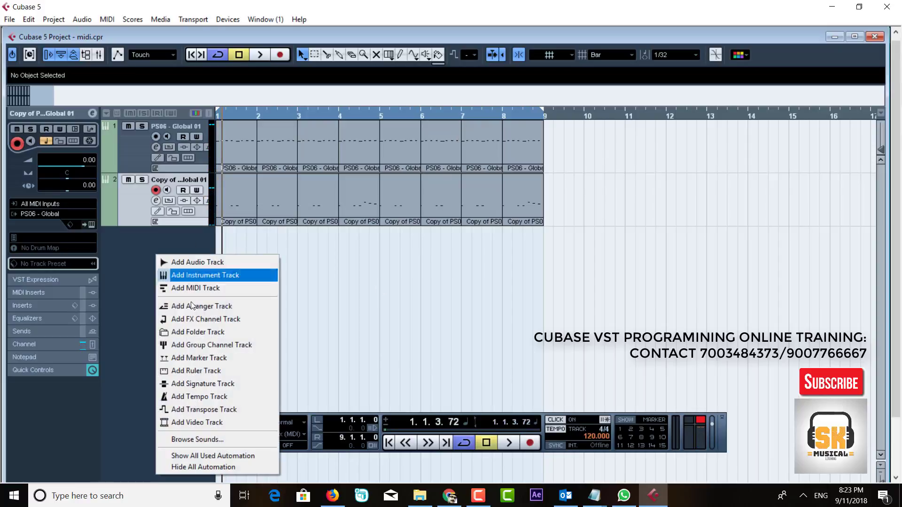
{"action": "left_click", "coordinate": [215, 274]}
{"action": "left_click", "coordinate": [467, 254]}
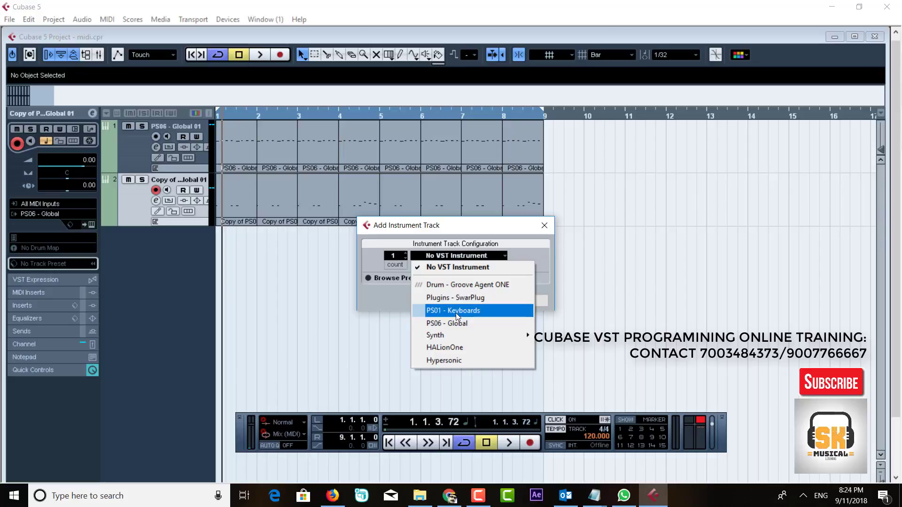
{"action": "left_click", "coordinate": [484, 224]}
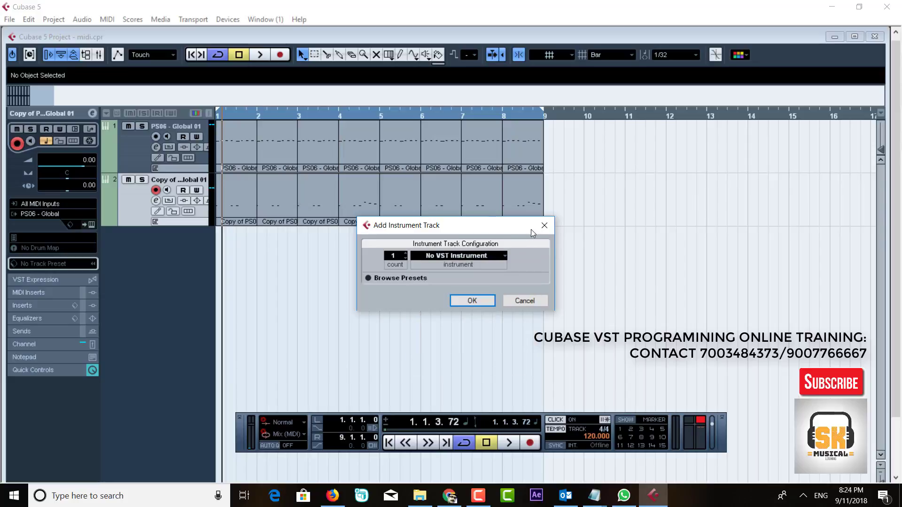
{"action": "left_click", "coordinate": [544, 226]}
Step: Add one instrument track using the PS01 - Keyboards instrument below the two drum tracks
{"action": "right_click", "coordinate": [159, 253]}
{"action": "left_click", "coordinate": [217, 275]}
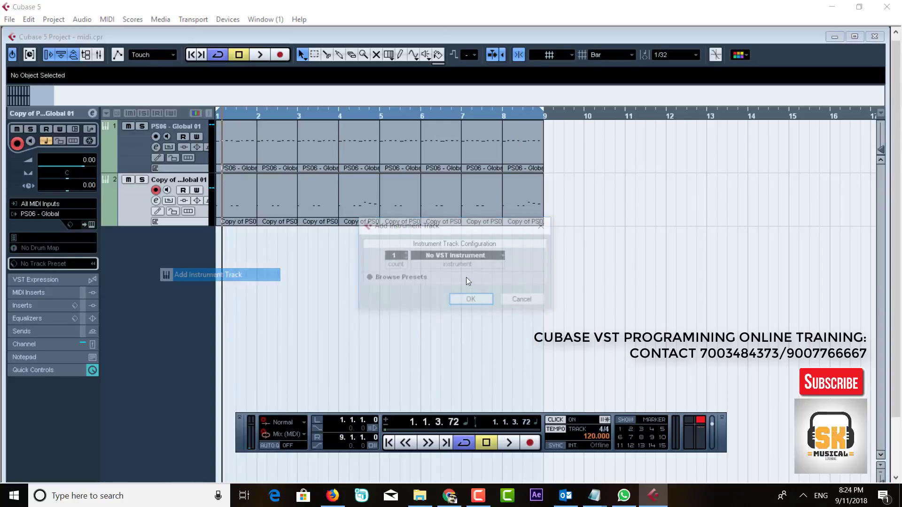
{"action": "left_click", "coordinate": [475, 257]}
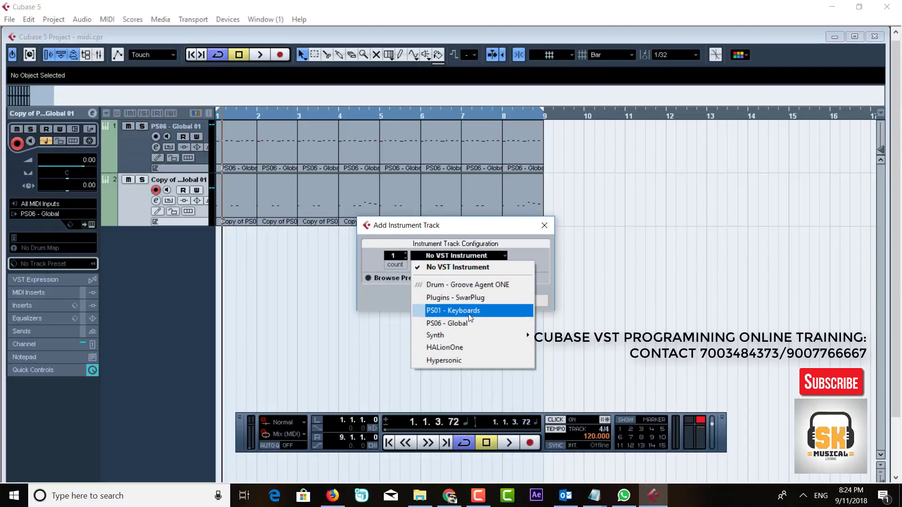
{"action": "left_click", "coordinate": [467, 308]}
{"action": "left_click", "coordinate": [468, 302]}
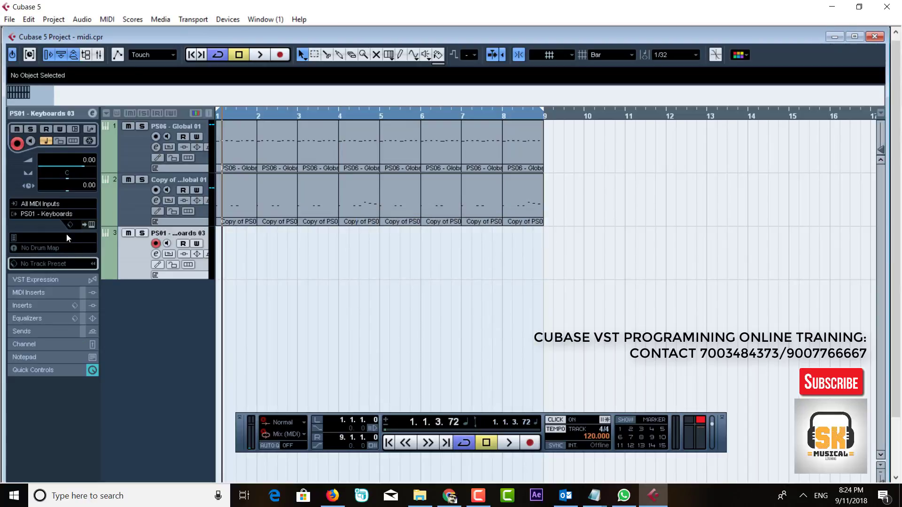
Step: Open the PS01 - Keyboards instrument editor and dismiss the desktop notifications that cover the project
{"action": "left_click", "coordinate": [79, 213]}
{"action": "left_click", "coordinate": [79, 213]}
{"action": "left_click", "coordinate": [91, 225]}
{"action": "left_click", "coordinate": [356, 201]}
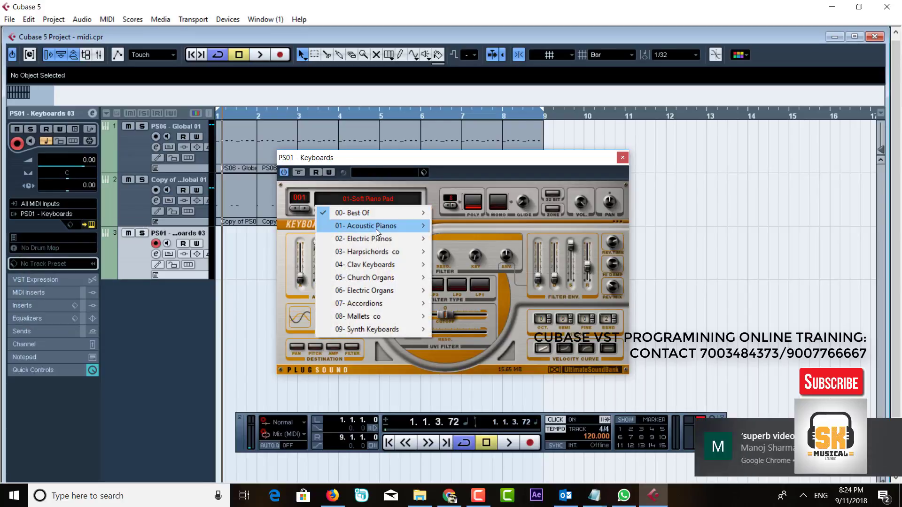
{"action": "mouse_move", "coordinate": [377, 227]}
{"action": "left_click", "coordinate": [883, 429]}
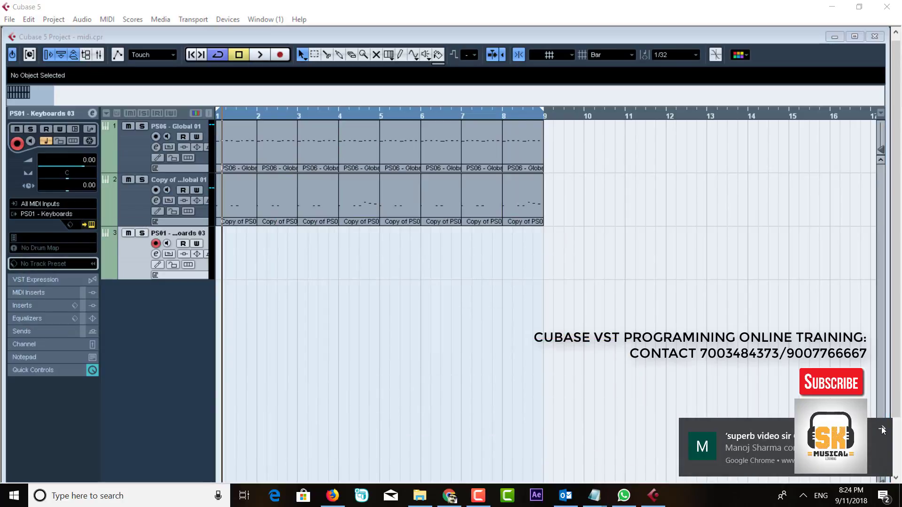
{"action": "left_click", "coordinate": [247, 257]}
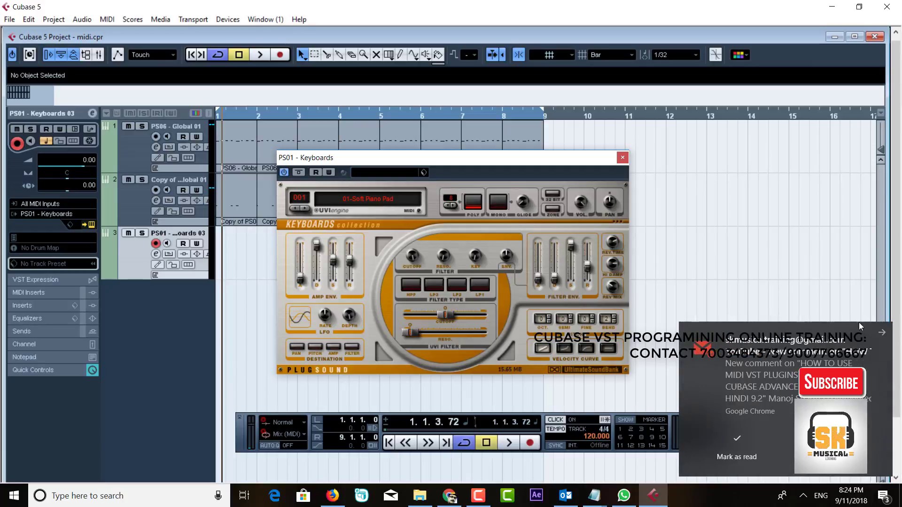
{"action": "left_click", "coordinate": [883, 333]}
{"action": "left_click", "coordinate": [133, 278]}
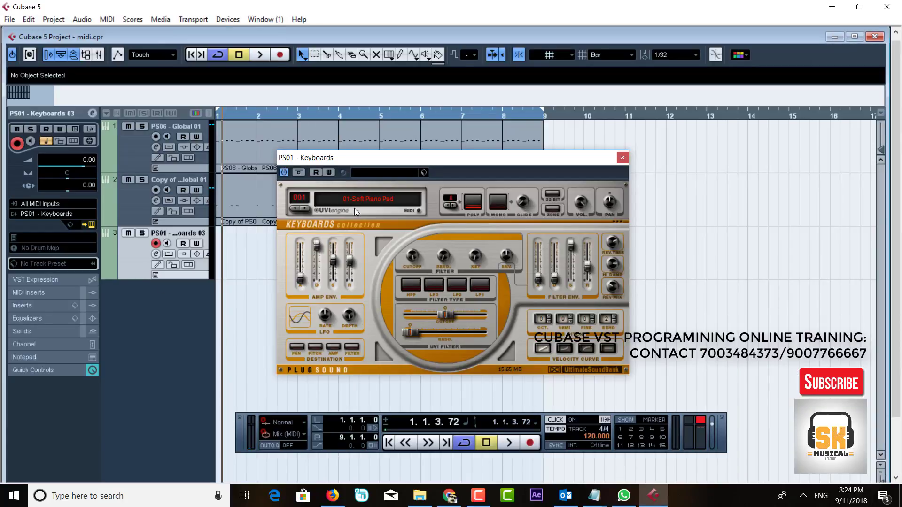
Step: Load the Acoustic Grand Piano preset from the Acoustic Pianos, Grand Piano category and close the instrument editor
{"action": "left_click", "coordinate": [385, 203]}
{"action": "mouse_move", "coordinate": [376, 225]}
{"action": "mouse_move", "coordinate": [497, 230]}
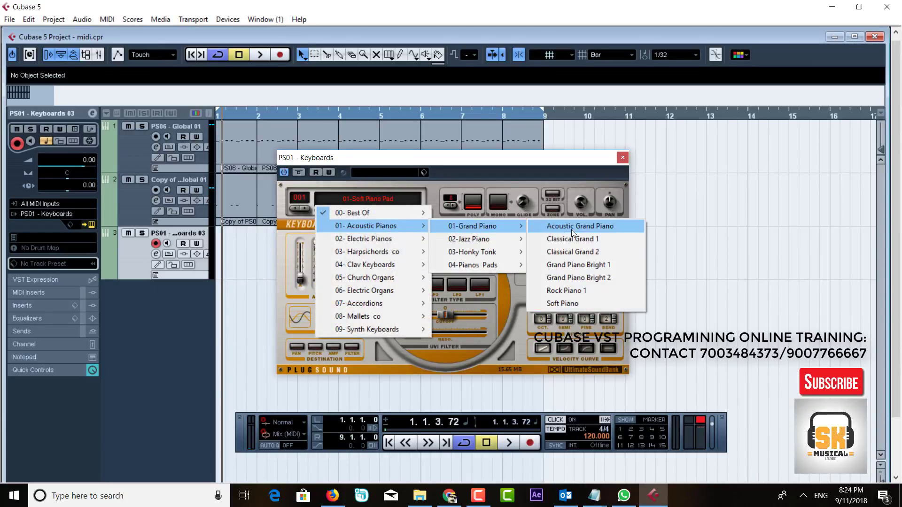
{"action": "left_click", "coordinate": [573, 227]}
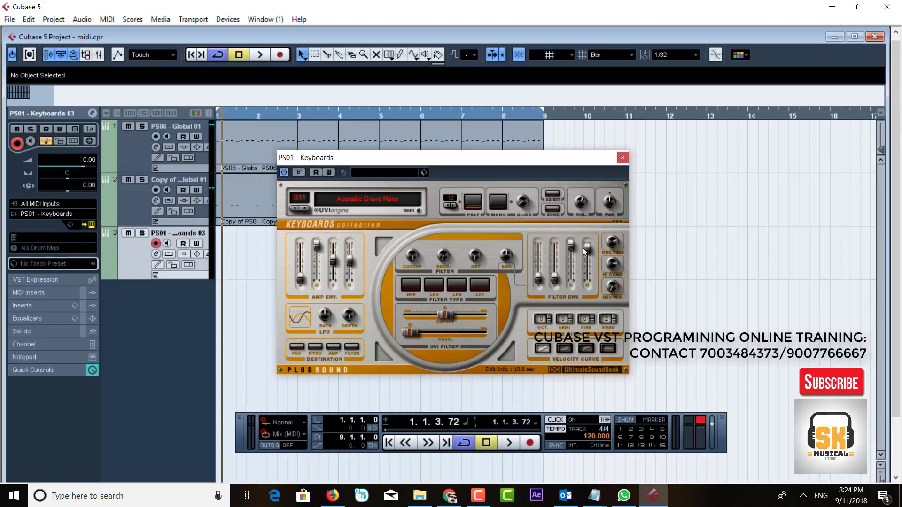
{"action": "left_click", "coordinate": [622, 158]}
Step: Record a piano part on the PS01 - Keyboards track from bar 1 to bar 9 and stop the transport
{"action": "left_click_drag", "start_coordinate": [229, 116], "coordinate": [198, 125]}
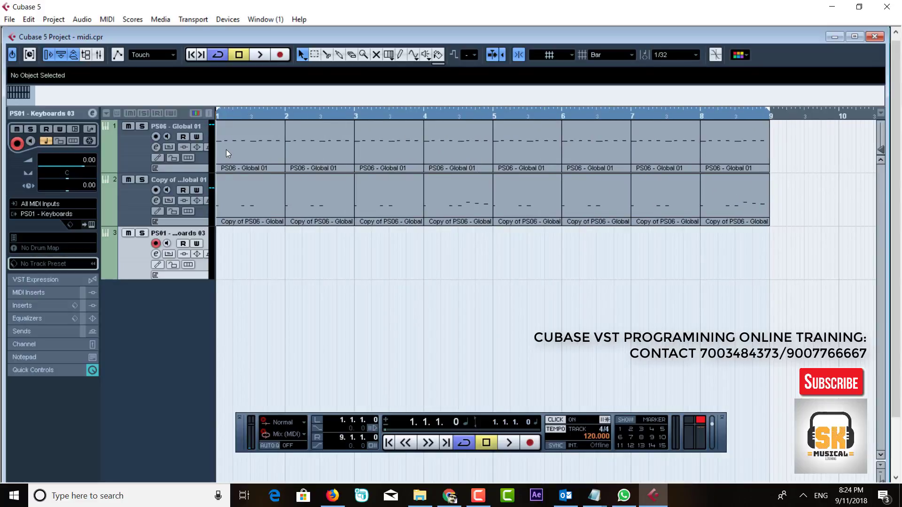
{"action": "left_click", "coordinate": [280, 55]}
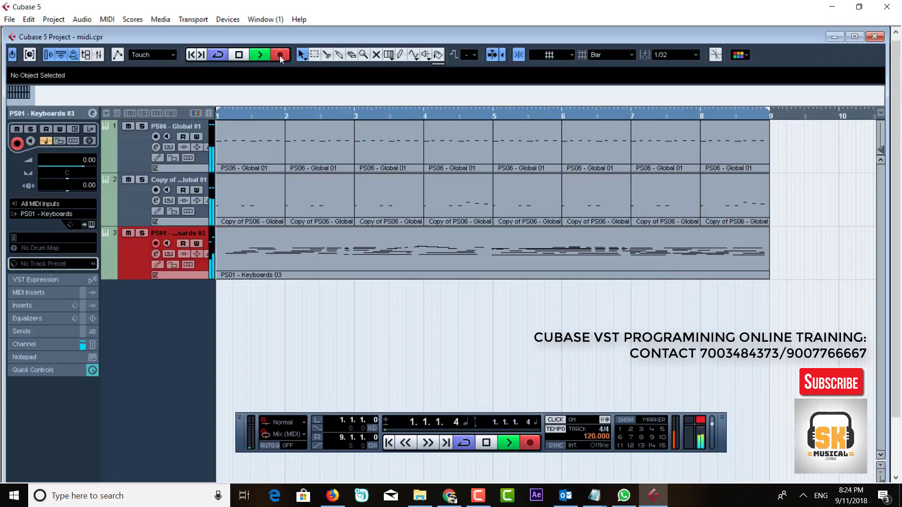
{"action": "left_click", "coordinate": [280, 56]}
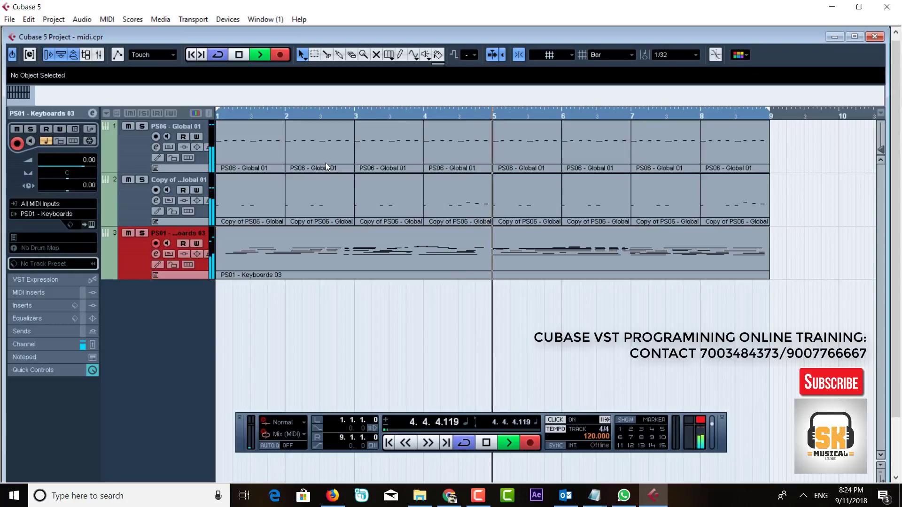
{"action": "key", "text": "space"}
Step: Return to the project start and open the recorded PS01 - Keyboards part in the Key Editor at its beginning
{"action": "left_click", "coordinate": [327, 276]}
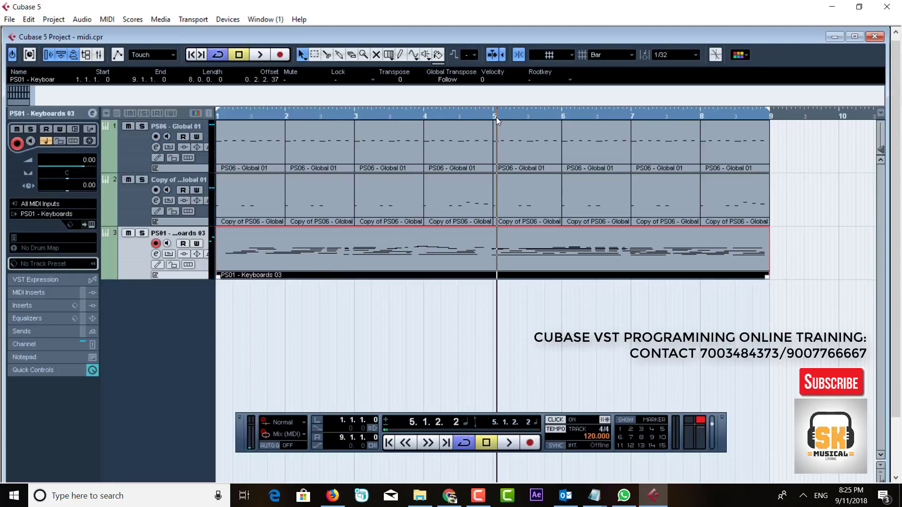
{"action": "left_click_drag", "start_coordinate": [496, 117], "coordinate": [198, 103]}
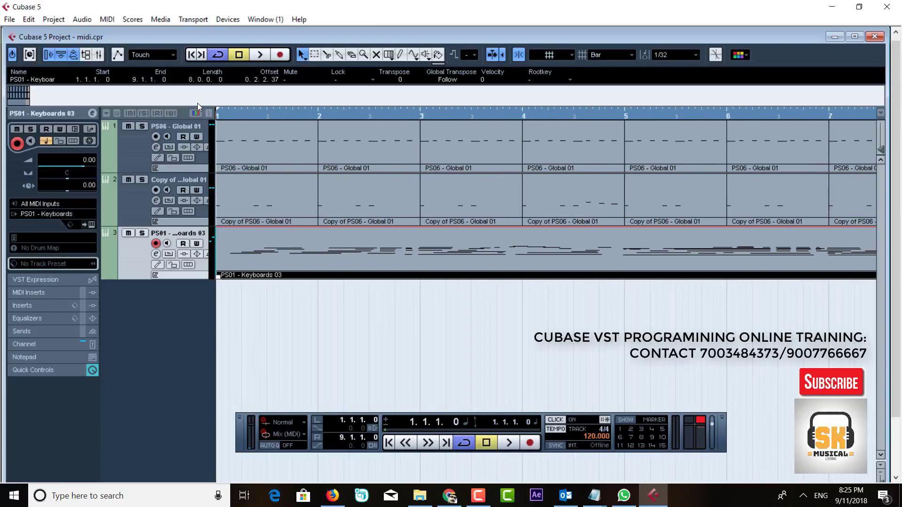
{"action": "double_click", "coordinate": [270, 253]}
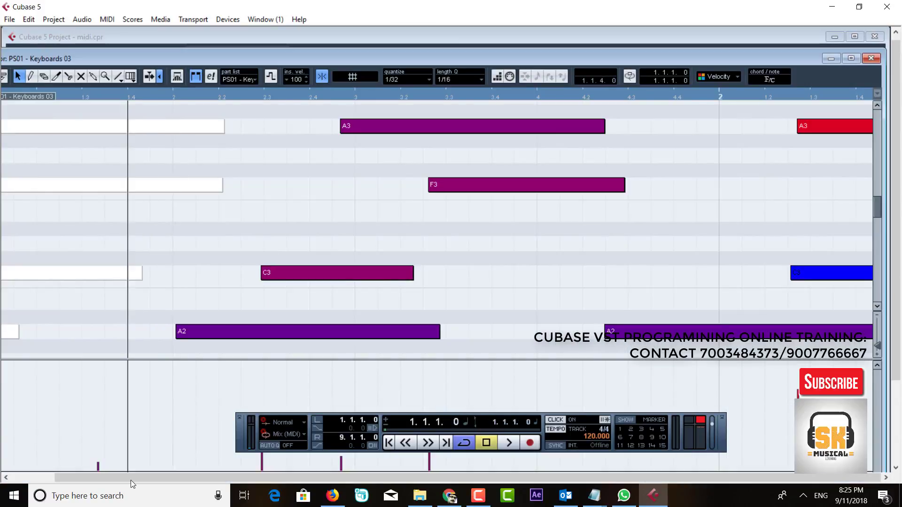
{"action": "left_click_drag", "start_coordinate": [131, 480], "coordinate": [47, 473]}
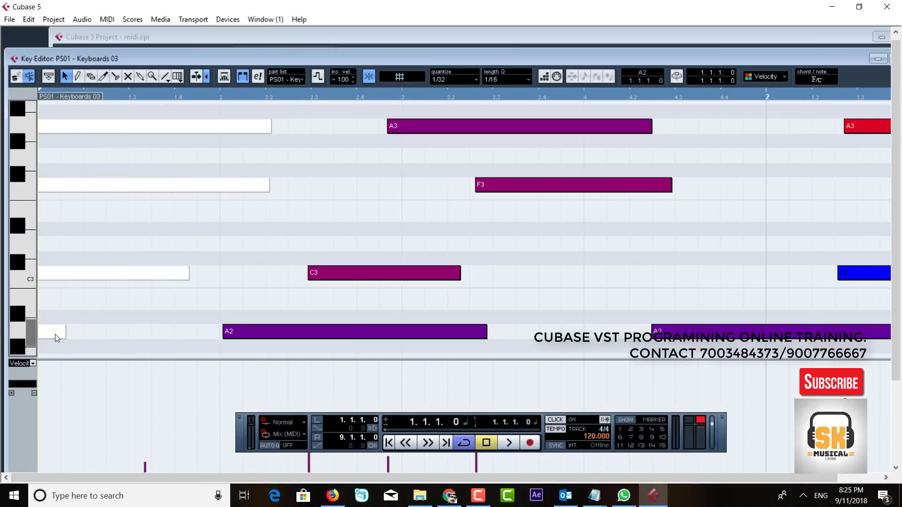
Step: Move the early opening A2, C3, F3 and A3 notes so they start exactly at 1.1.1.0
{"action": "left_click_drag", "start_coordinate": [77, 273], "coordinate": [73, 334]}
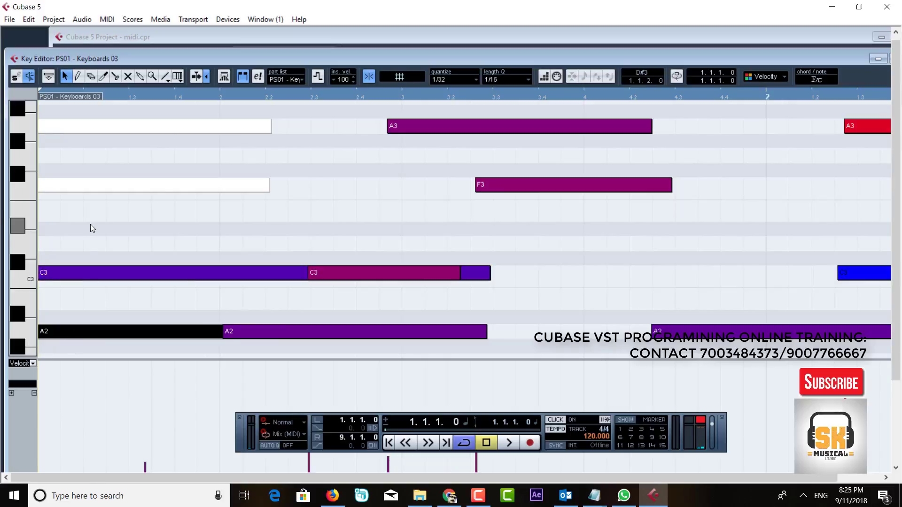
{"action": "left_click", "coordinate": [84, 188]}
{"action": "left_click_drag", "start_coordinate": [86, 128], "coordinate": [97, 228]}
Step: Shorten the opening C3 note to end at about position 2.2, before the following C3, and close the Key Editor
{"action": "scroll", "coordinate": [95, 224], "scroll_direction": "up", "scroll_amount": 5}
{"action": "scroll", "coordinate": [96, 229], "scroll_direction": "down", "scroll_amount": 11}
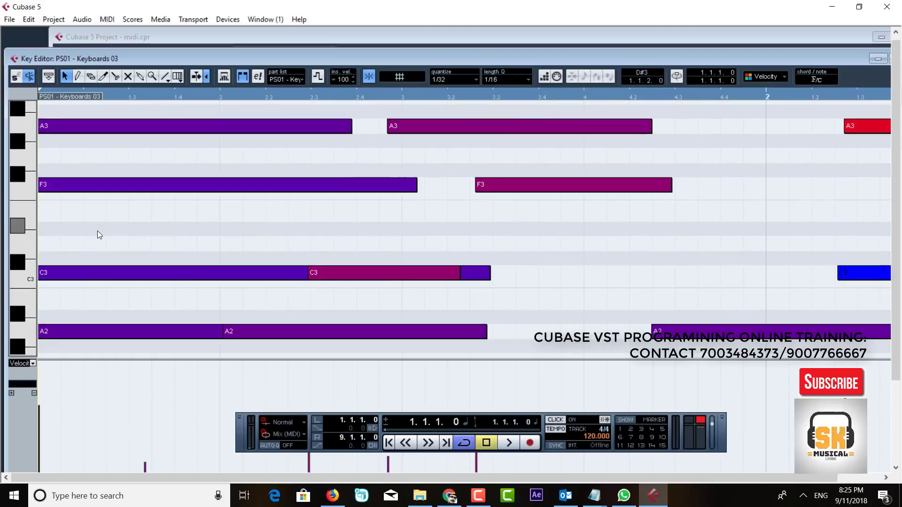
{"action": "scroll", "coordinate": [98, 234], "scroll_direction": "up", "scroll_amount": 4}
{"action": "scroll", "coordinate": [97, 235], "scroll_direction": "down", "scroll_amount": 3}
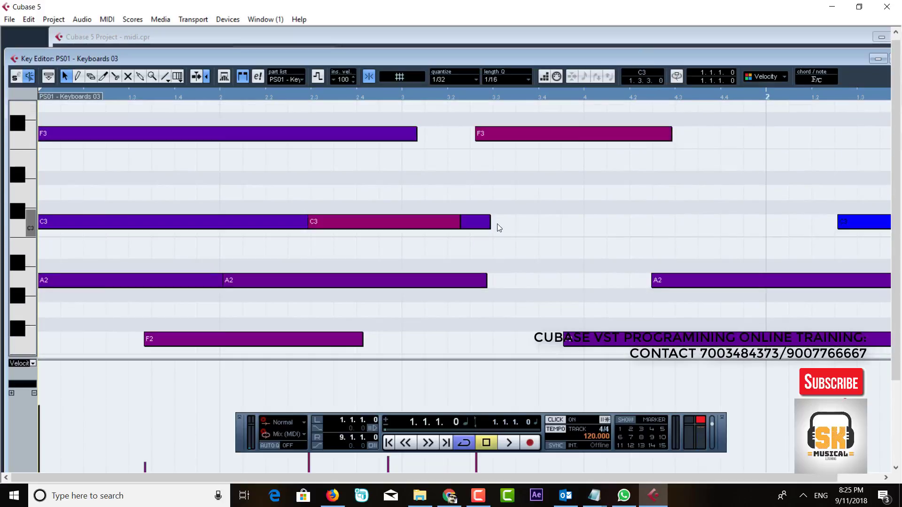
{"action": "left_click_drag", "start_coordinate": [491, 224], "coordinate": [279, 224]}
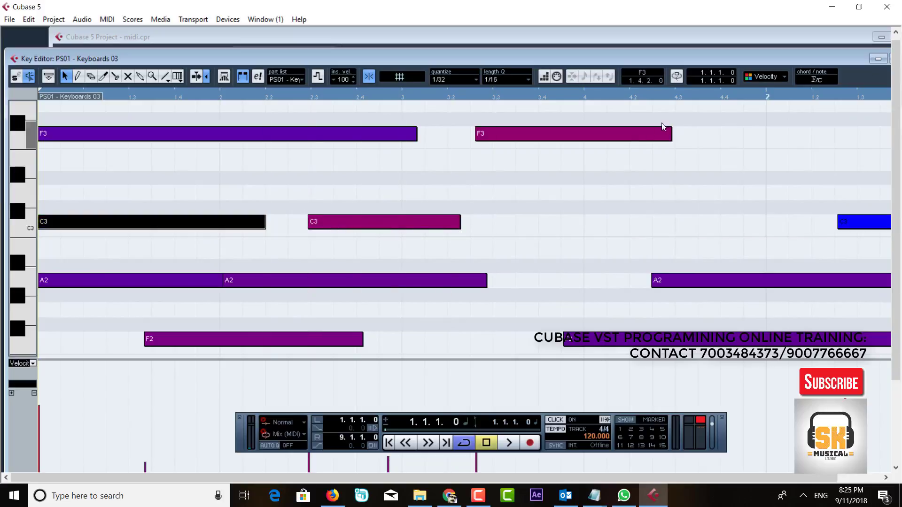
{"action": "double_click", "coordinate": [828, 58]}
{"action": "left_click", "coordinate": [857, 71]}
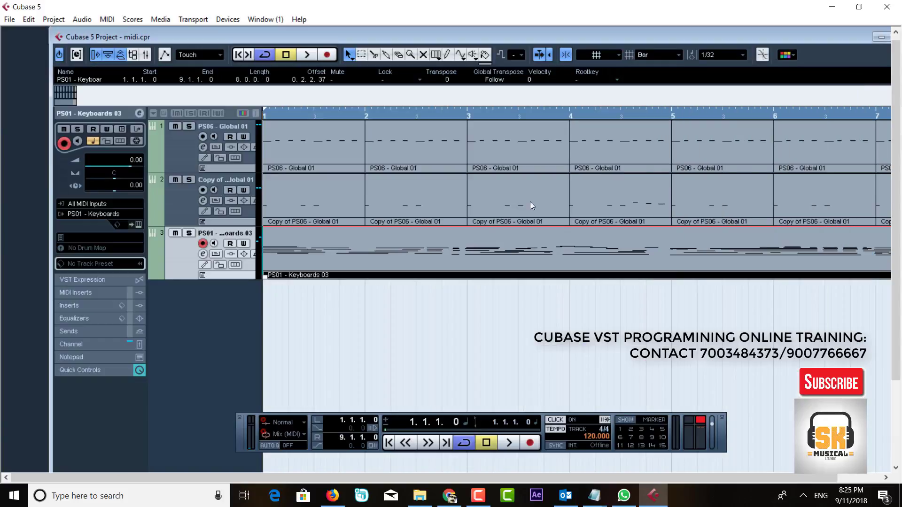
Step: Deselect the keyboard part and play the drums and piano together from bar 1
{"action": "left_click", "coordinate": [412, 313]}
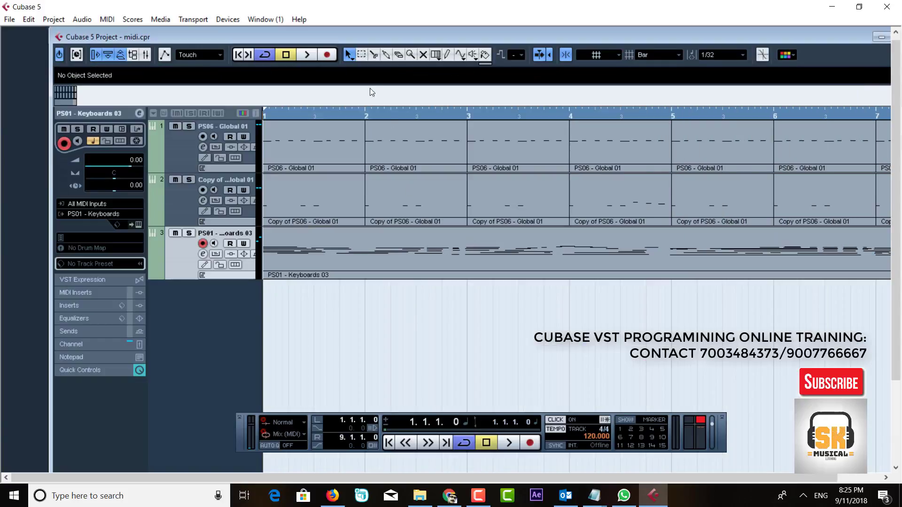
{"action": "left_click", "coordinate": [309, 53]}
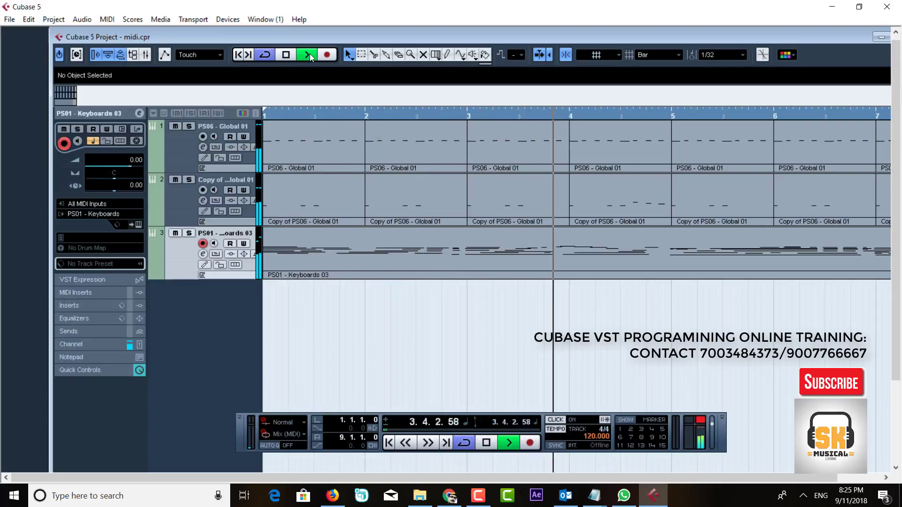
Step: Listen to the drums and piano through to the end of the eight-bar loop and stop playback
{"action": "key", "text": "g"}
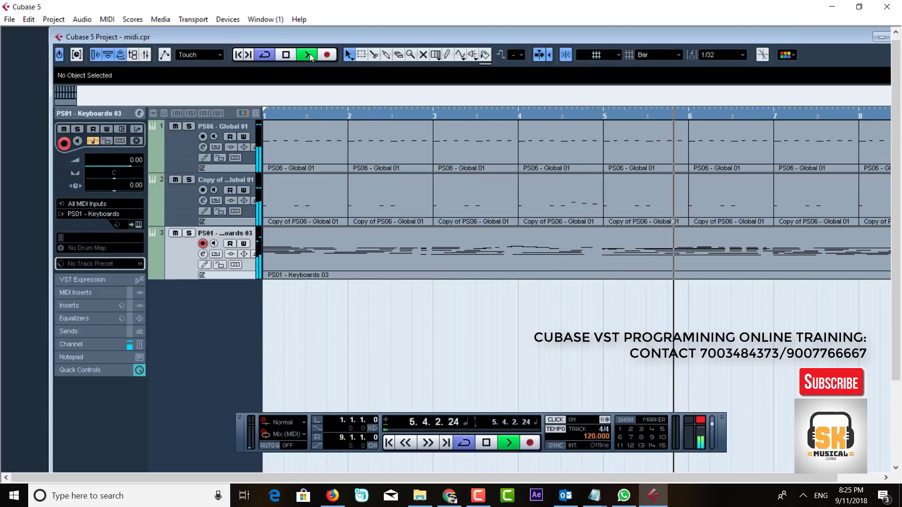
{"action": "key", "text": "g"}
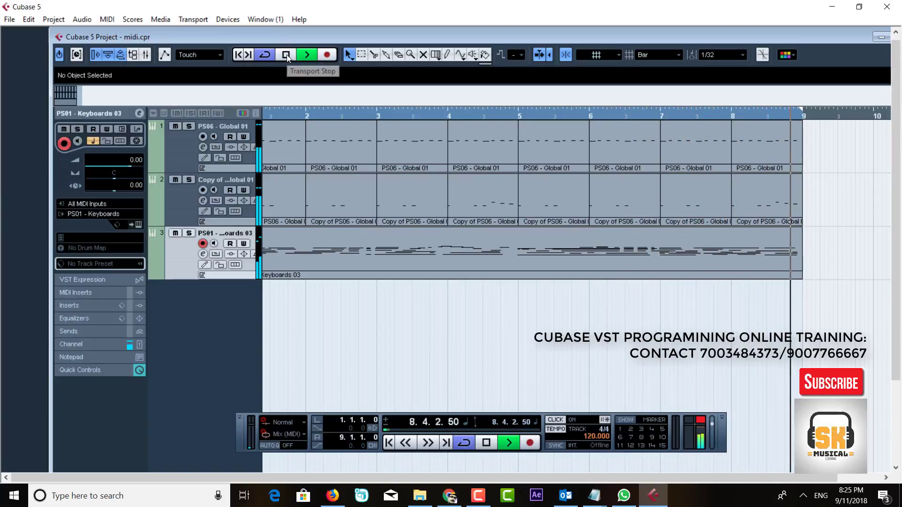
{"action": "left_click", "coordinate": [286, 55]}
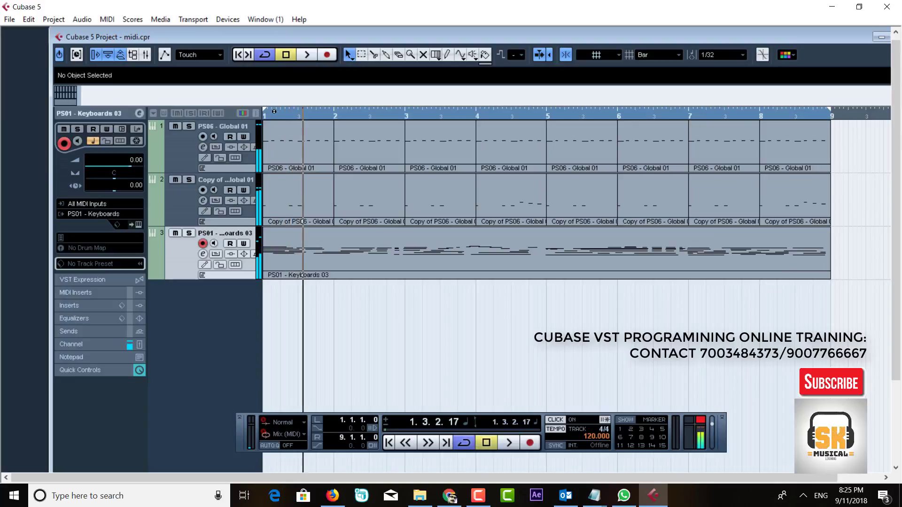
Step: Add one instrument track using the PS06 - Global VST instrument for the bass below the keyboard track
{"action": "right_click", "coordinate": [212, 301]}
{"action": "left_click", "coordinate": [260, 95]}
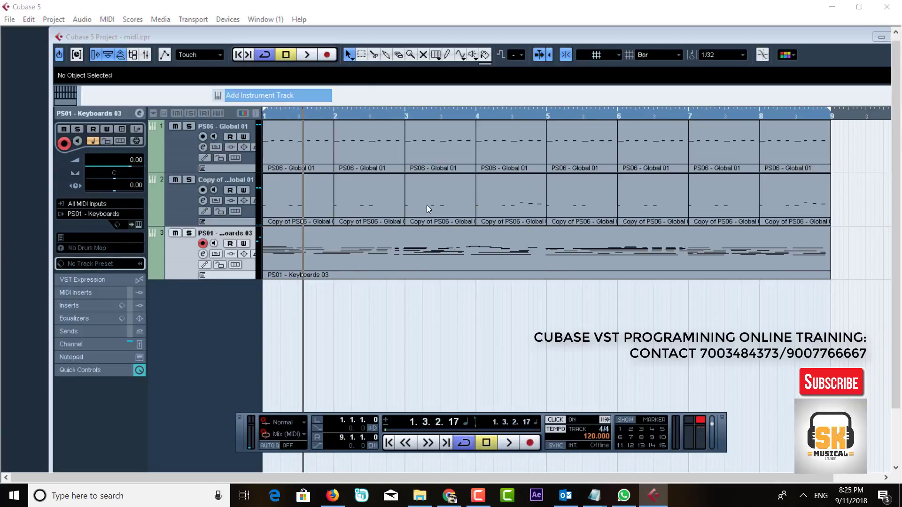
{"action": "left_click", "coordinate": [469, 255]}
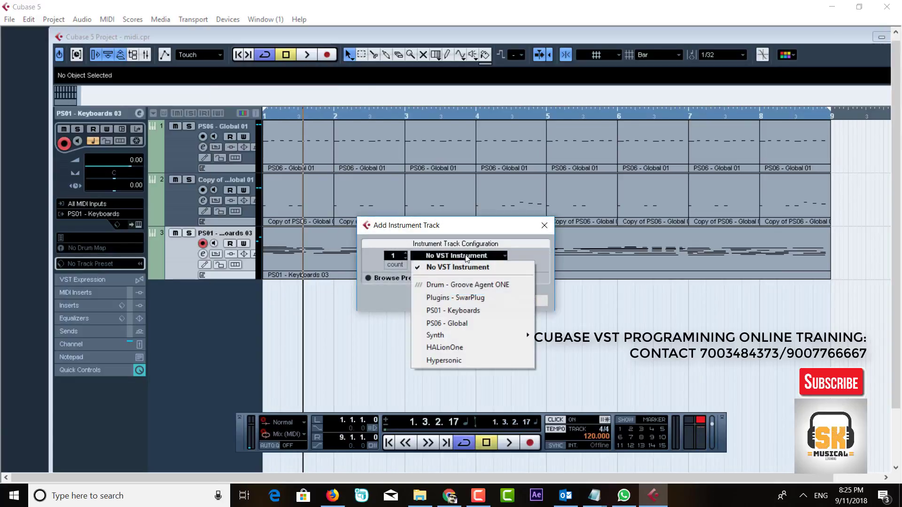
{"action": "left_click", "coordinate": [458, 324]}
{"action": "left_click", "coordinate": [471, 299]}
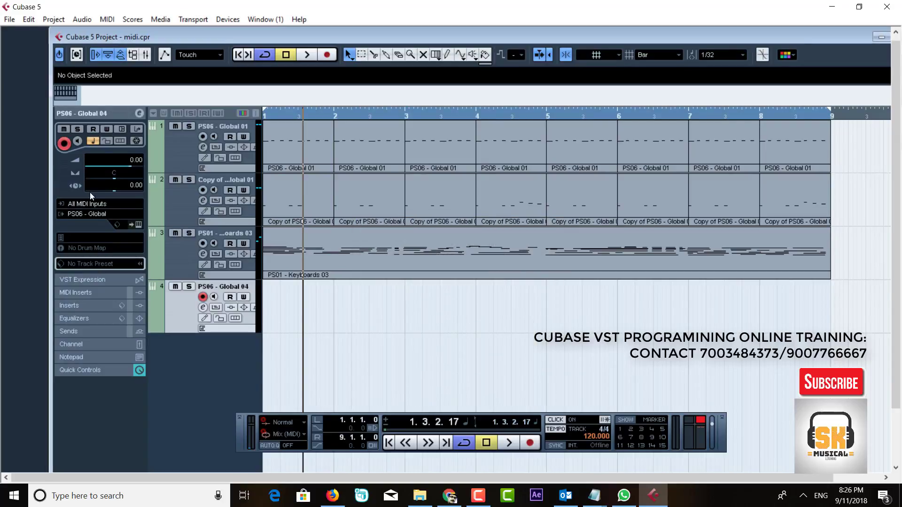
Step: Load the 36- Fretless Bass preset from GM Deluxe on the new track, adjust its volume, and return to the project start
{"action": "left_click", "coordinate": [140, 225]}
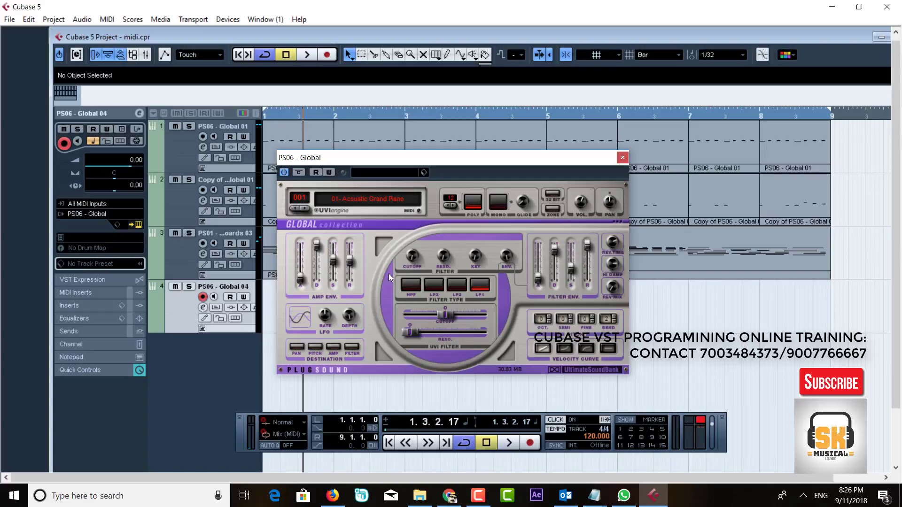
{"action": "left_click", "coordinate": [364, 203]}
{"action": "mouse_move", "coordinate": [377, 216]}
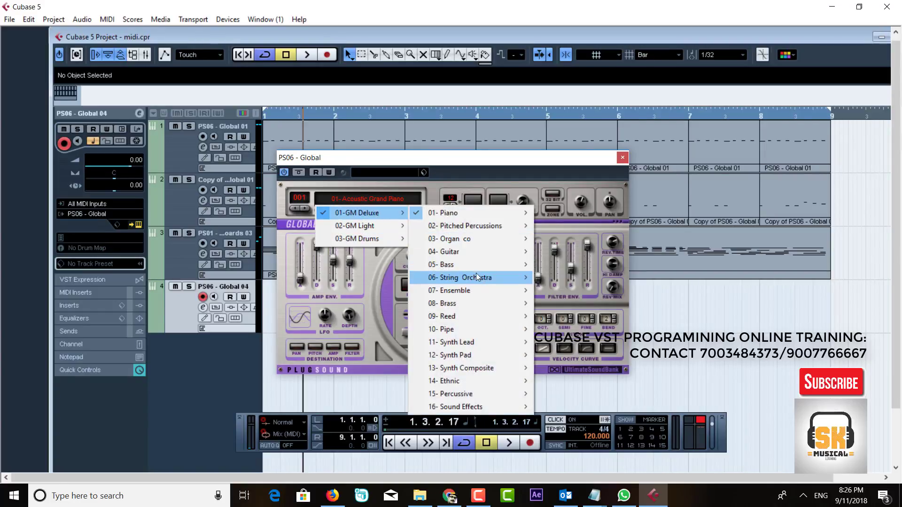
{"action": "mouse_move", "coordinate": [466, 264]}
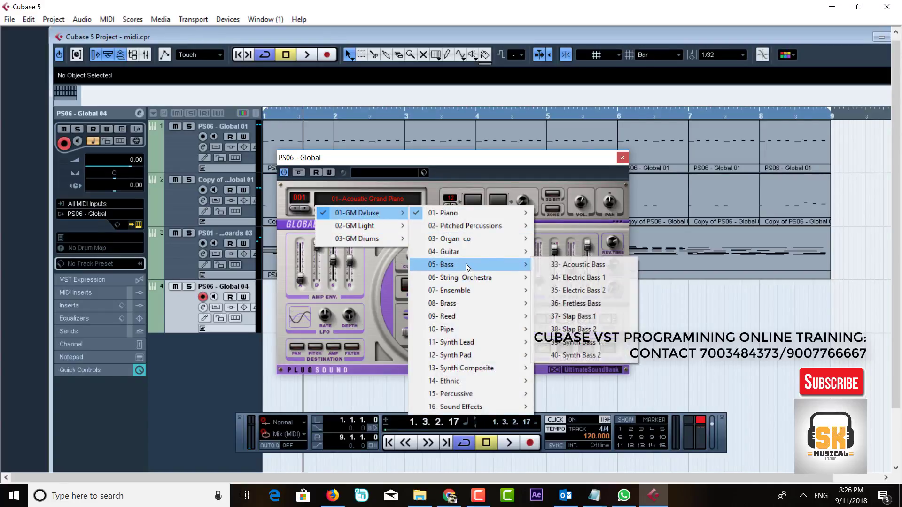
{"action": "left_click", "coordinate": [587, 303]}
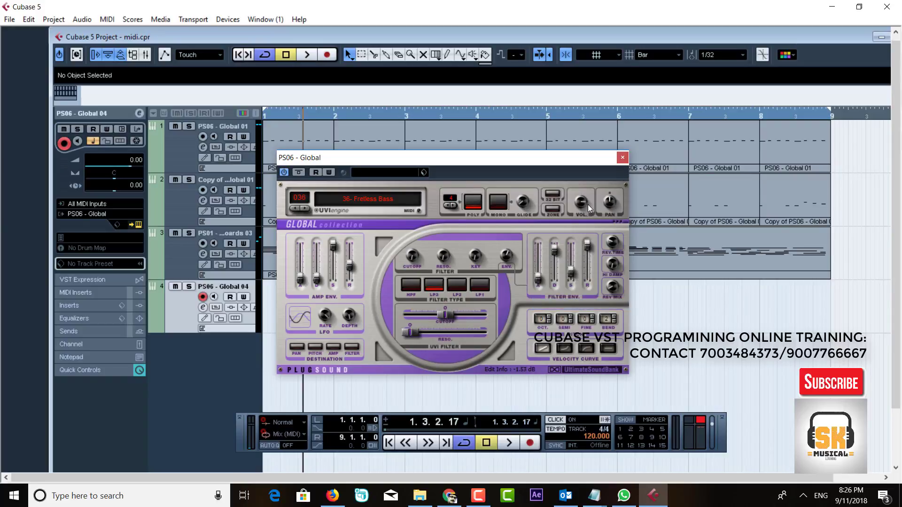
{"action": "left_click_drag", "start_coordinate": [588, 204], "coordinate": [580, 204]}
{"action": "left_click", "coordinate": [622, 158]}
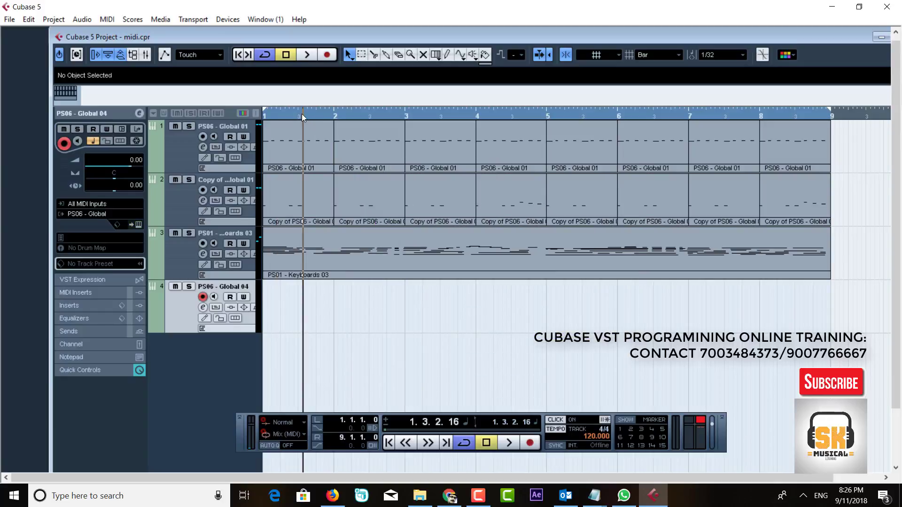
{"action": "left_click_drag", "start_coordinate": [302, 115], "coordinate": [248, 117]}
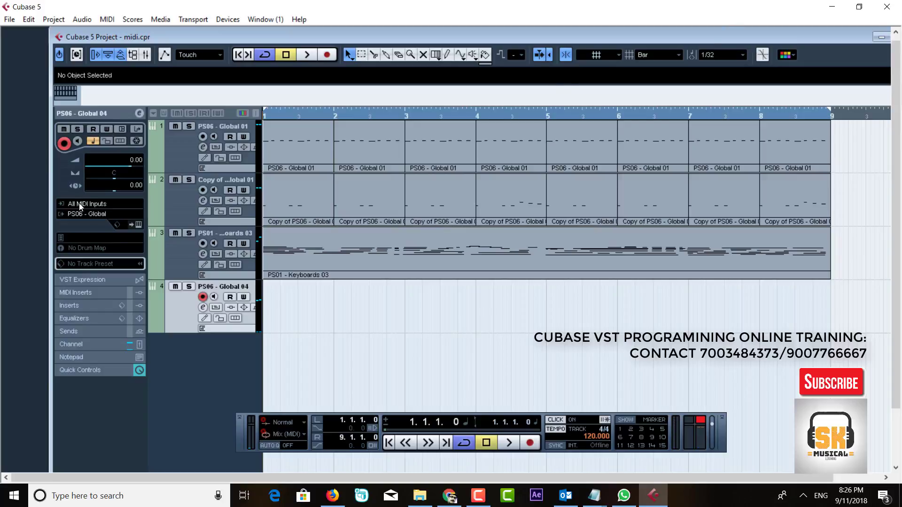
Step: Review the bass preset loaded in the fourth track's PS06 - Global instrument
{"action": "left_click", "coordinate": [139, 225]}
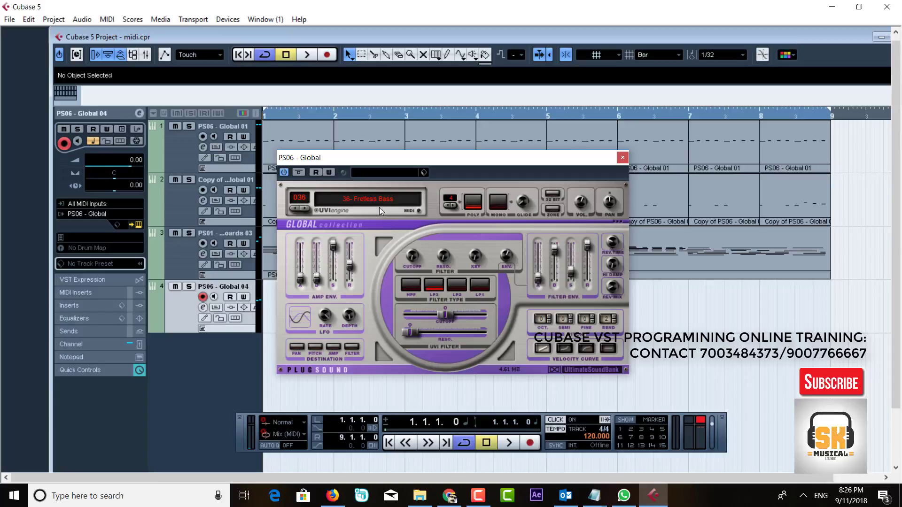
{"action": "left_click", "coordinate": [379, 207]}
{"action": "left_click", "coordinate": [531, 177]}
{"action": "left_click", "coordinate": [623, 158]}
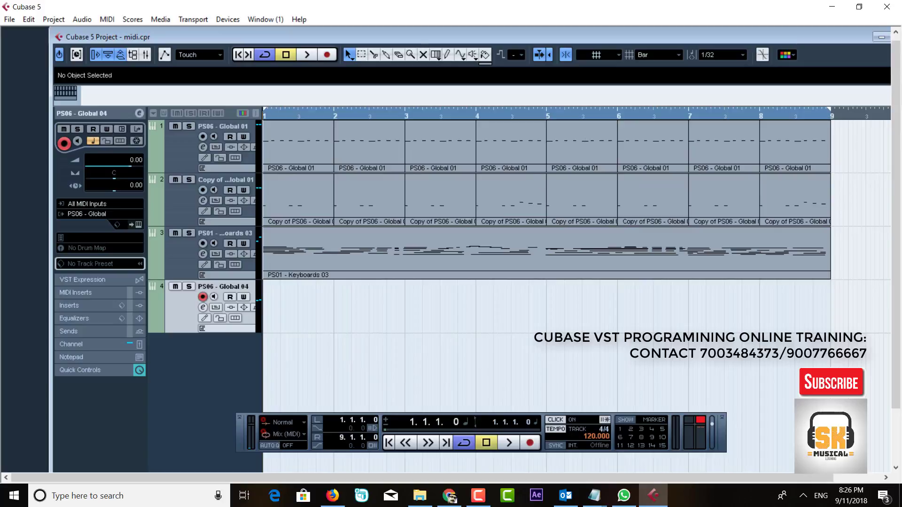
Step: Save the project and reposition the project window so that it is fully in view
{"action": "left_click", "coordinate": [11, 23]}
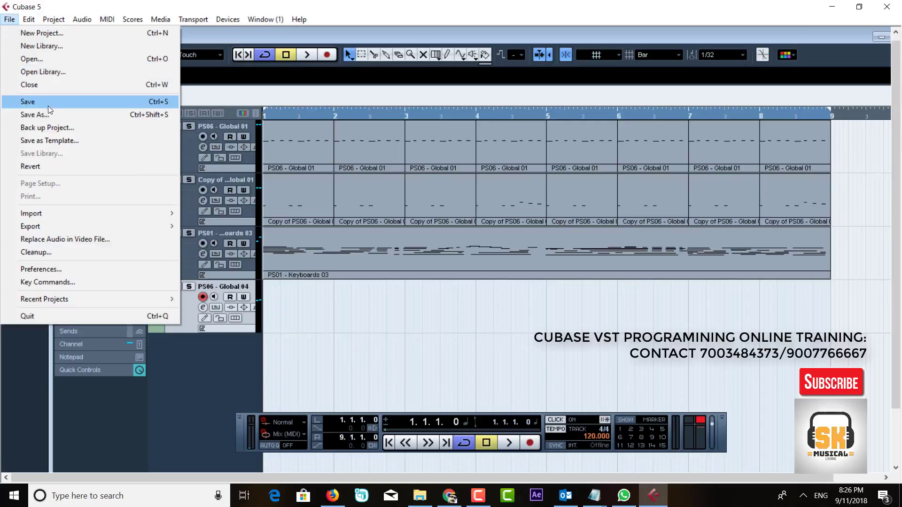
{"action": "left_click", "coordinate": [52, 101]}
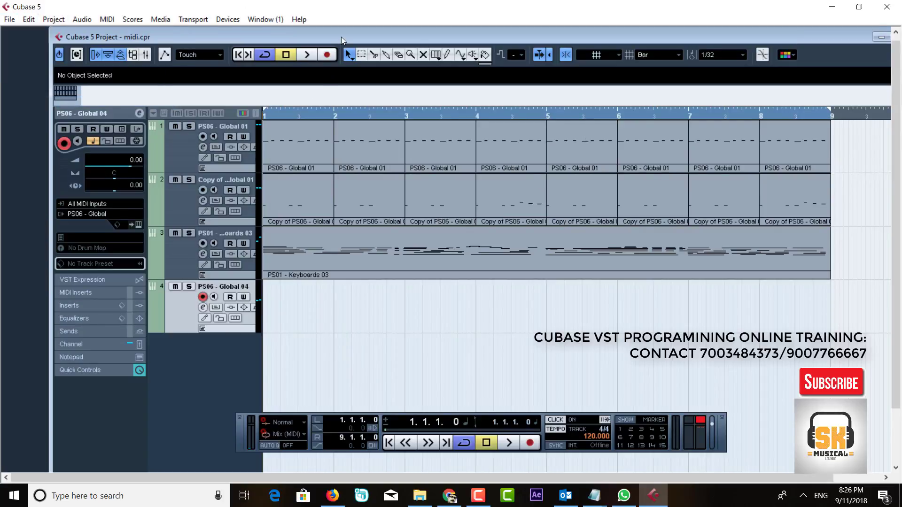
{"action": "left_click_drag", "start_coordinate": [341, 36], "coordinate": [295, 37]}
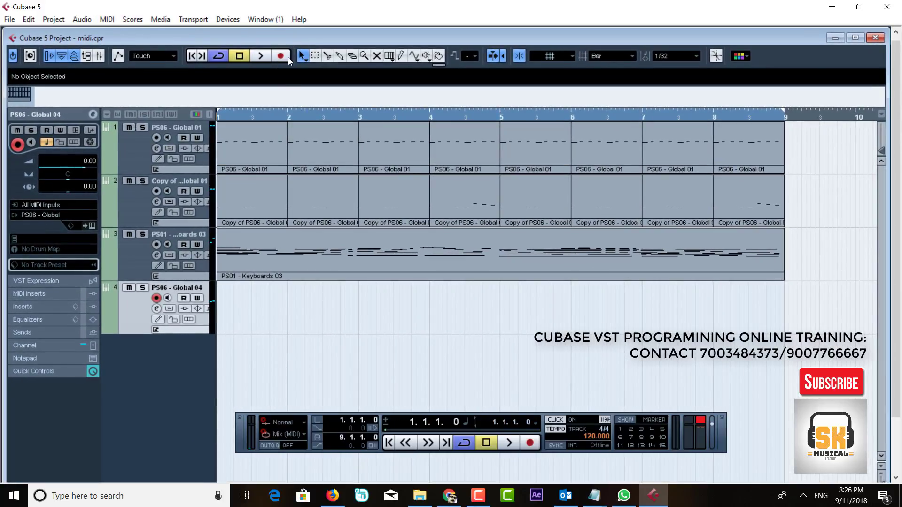
Step: Record an eight-bar bass part on the PS06 - Global 04 track and quantize all its notes to 1/32 in the Key Editor
{"action": "left_click", "coordinate": [280, 56]}
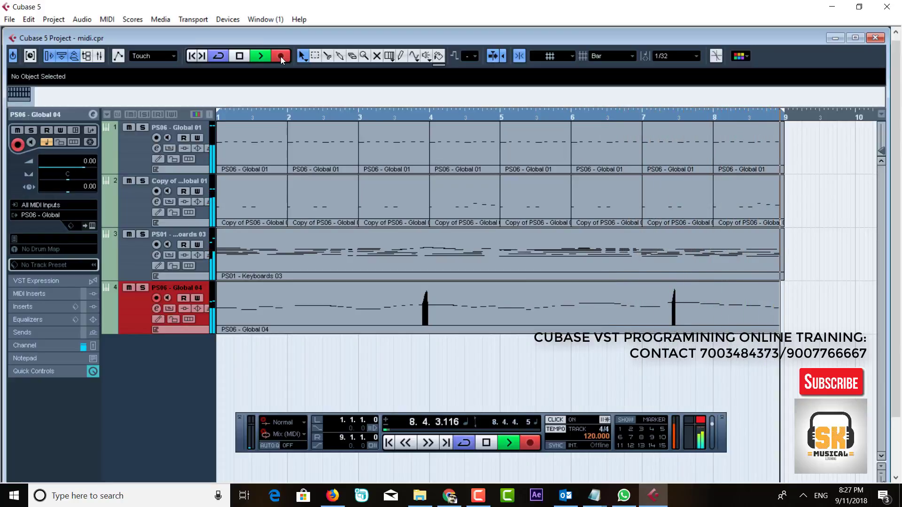
{"action": "key", "text": "space"}
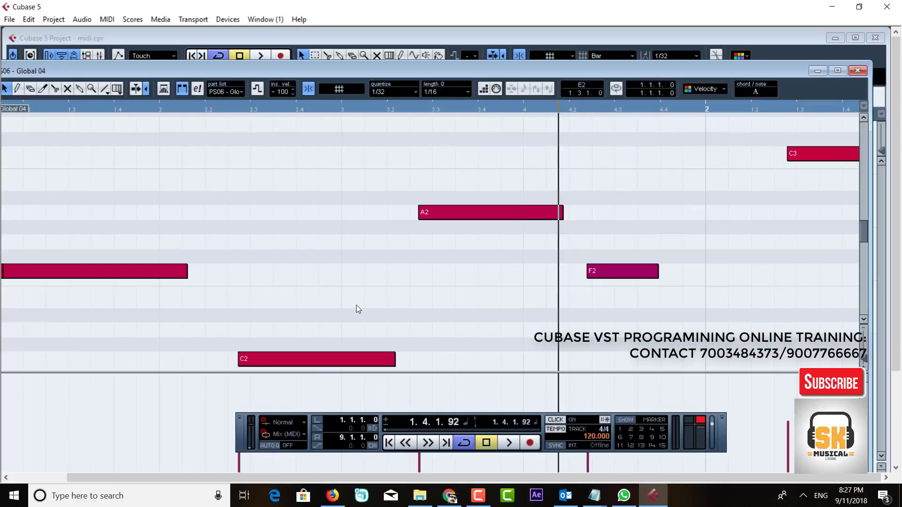
{"action": "key", "text": "ctrl+a"}
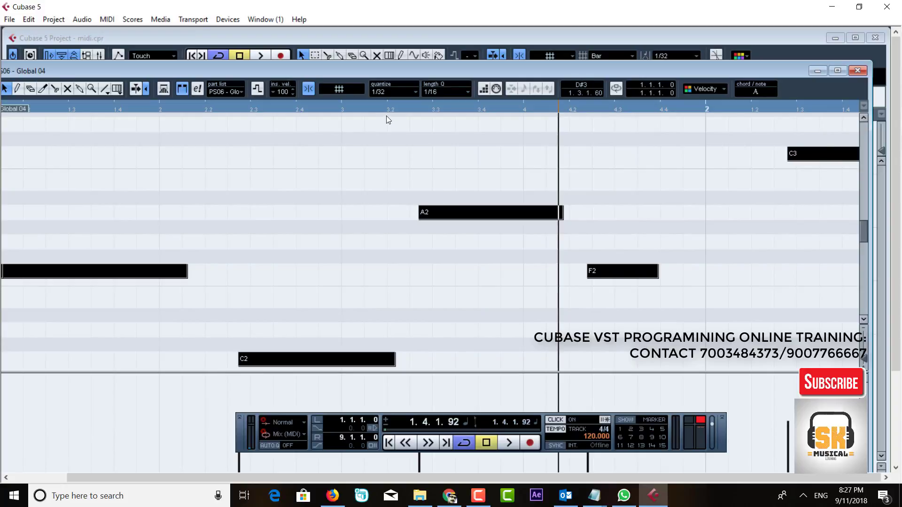
{"action": "key", "text": "q"}
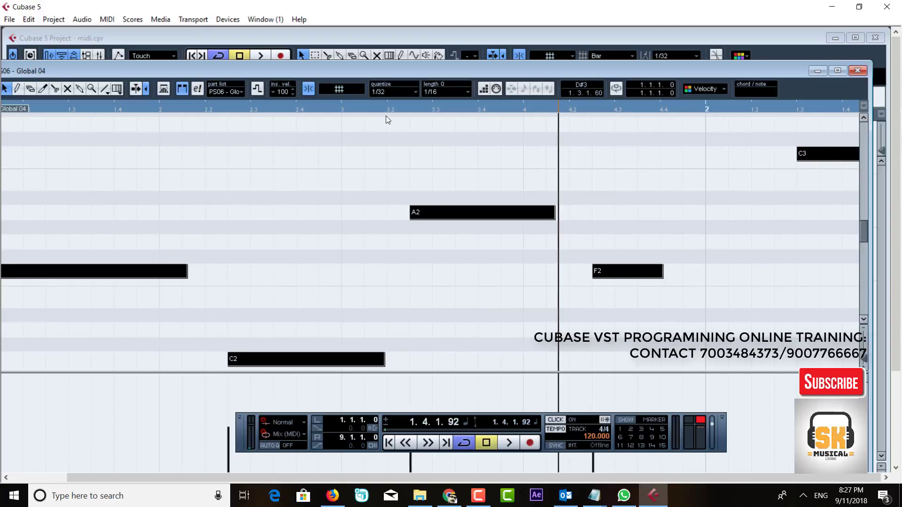
{"action": "left_click", "coordinate": [859, 71]}
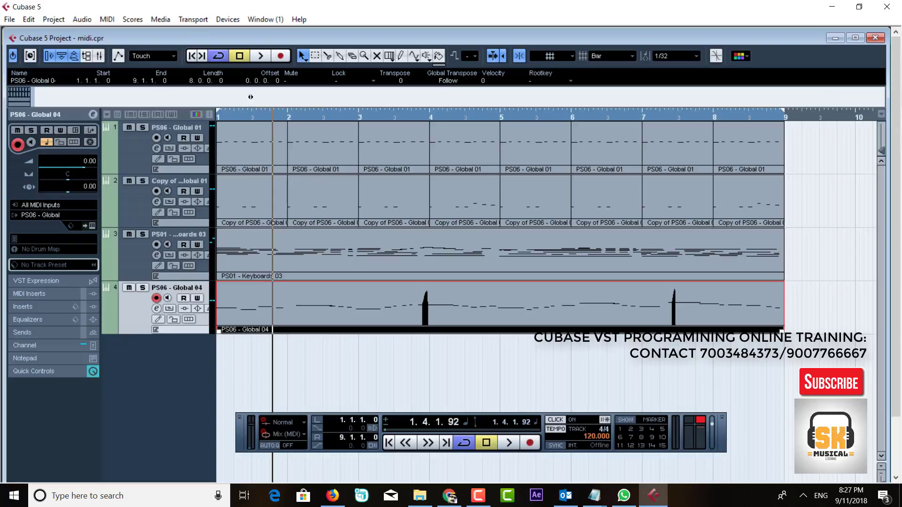
Step: Play the whole eight-bar loop from the project start to hear the bass with the drums and piano
{"action": "left_click", "coordinate": [192, 55]}
{"action": "left_click", "coordinate": [255, 58]}
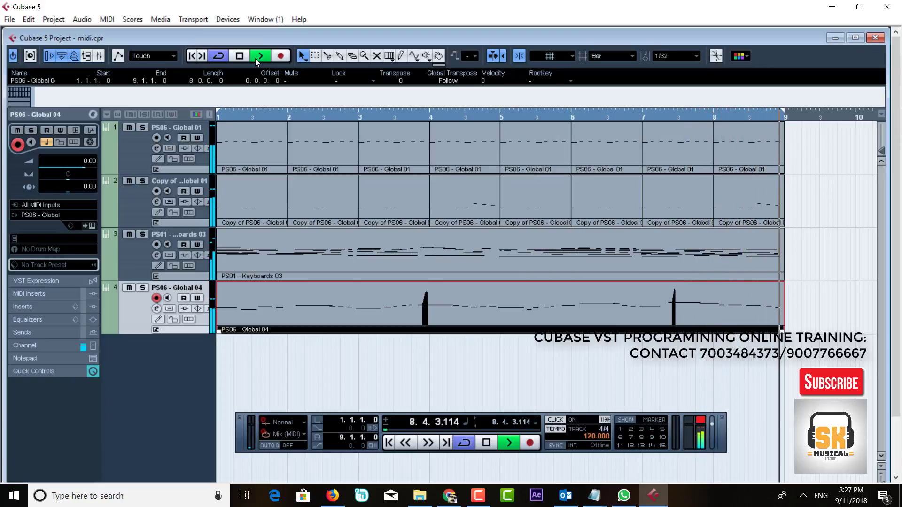
{"action": "key", "text": "space"}
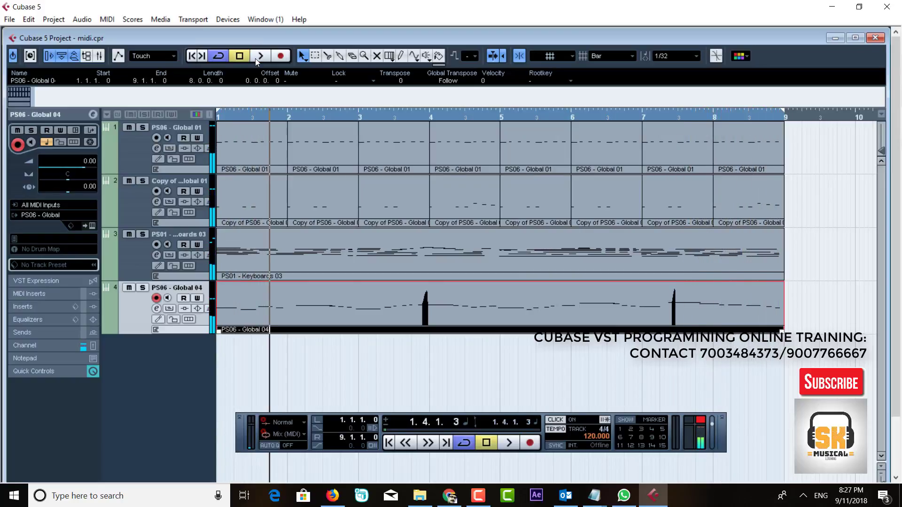
Step: Add another PS06 - Global instrument track below the bass track for a pad sound
{"action": "right_click", "coordinate": [142, 374]}
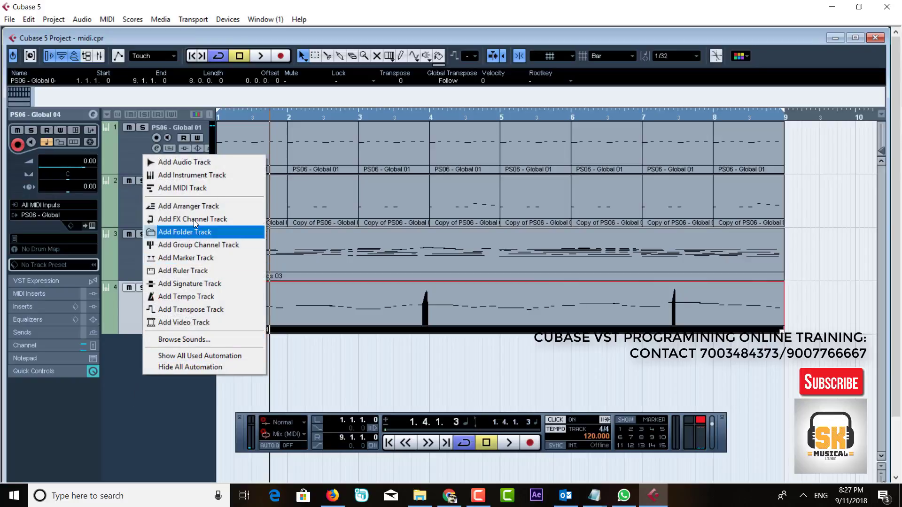
{"action": "left_click", "coordinate": [185, 174]}
{"action": "left_click", "coordinate": [429, 255]}
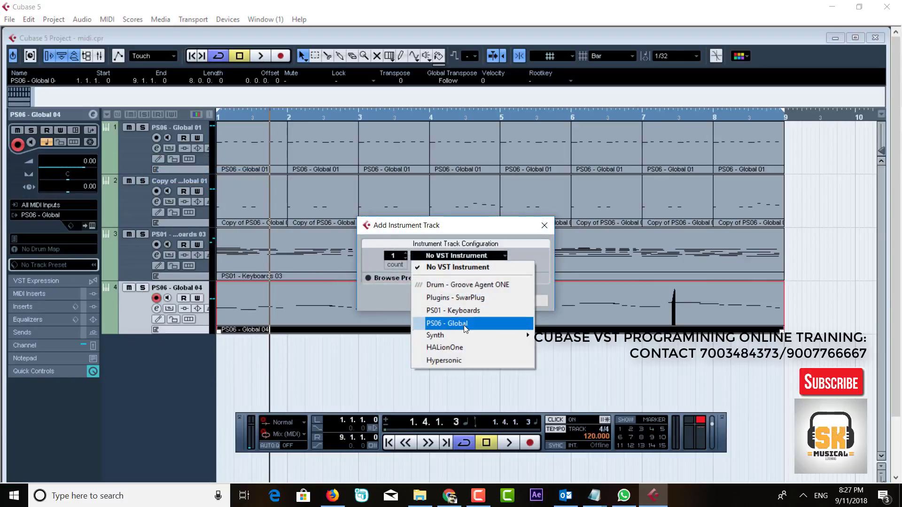
{"action": "left_click", "coordinate": [463, 324]}
{"action": "left_click", "coordinate": [466, 299]}
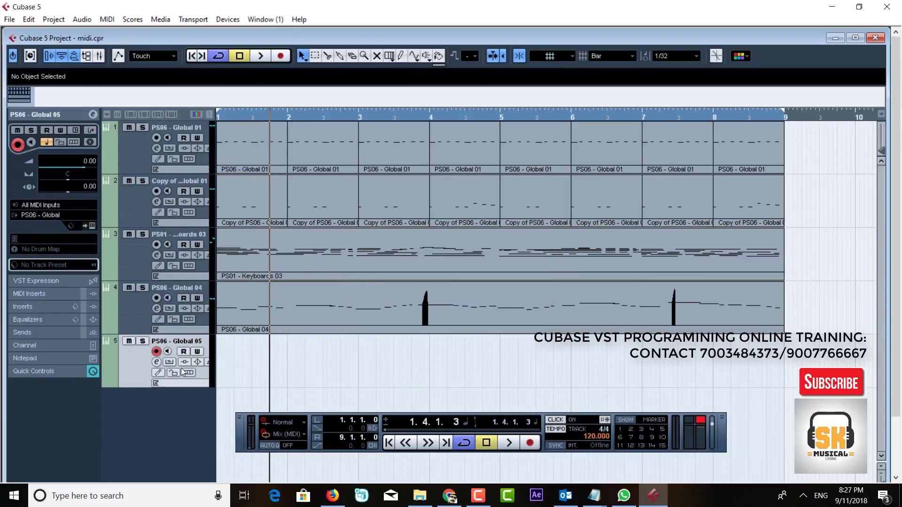
Step: Load the 090- Warm Pad preset from GM Deluxe Synth Pad, adjust its volume, and return to the project start
{"action": "left_click", "coordinate": [92, 226]}
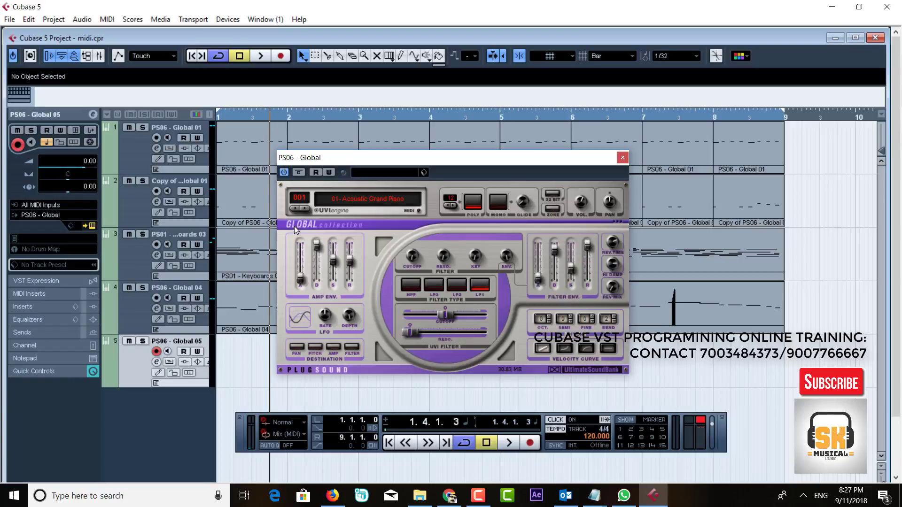
{"action": "left_click", "coordinate": [381, 203]}
{"action": "mouse_move", "coordinate": [376, 213]}
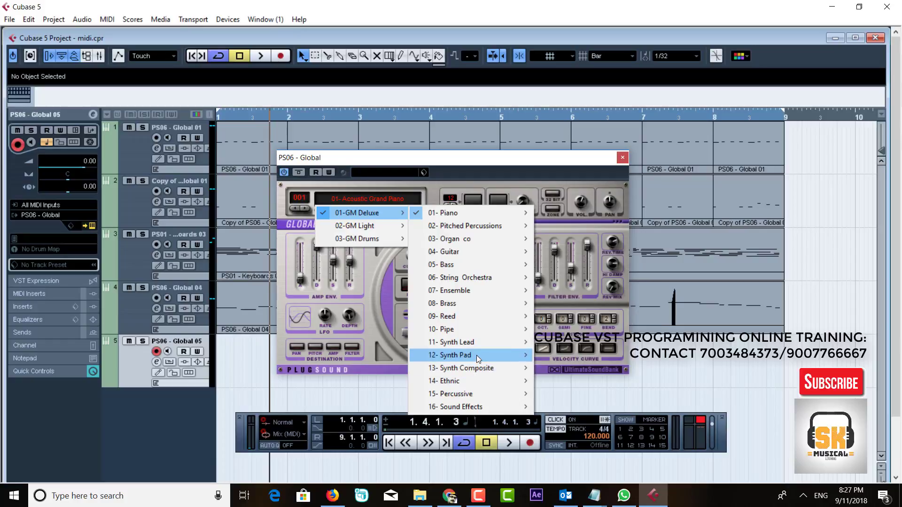
{"action": "mouse_move", "coordinate": [478, 357]}
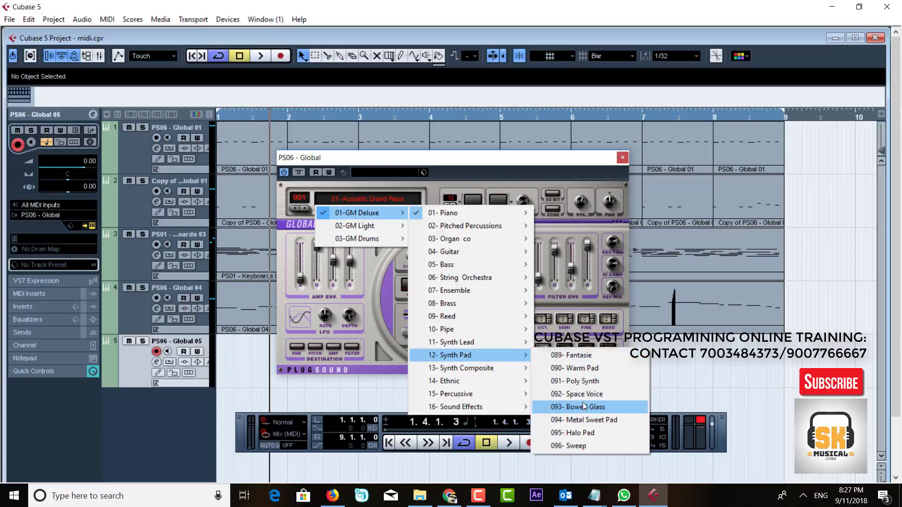
{"action": "left_click", "coordinate": [579, 369]}
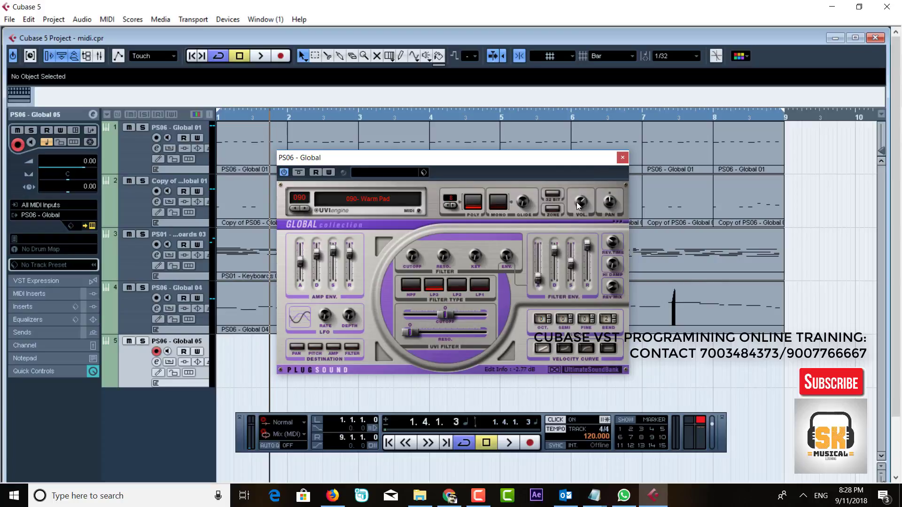
{"action": "left_click", "coordinate": [622, 158]}
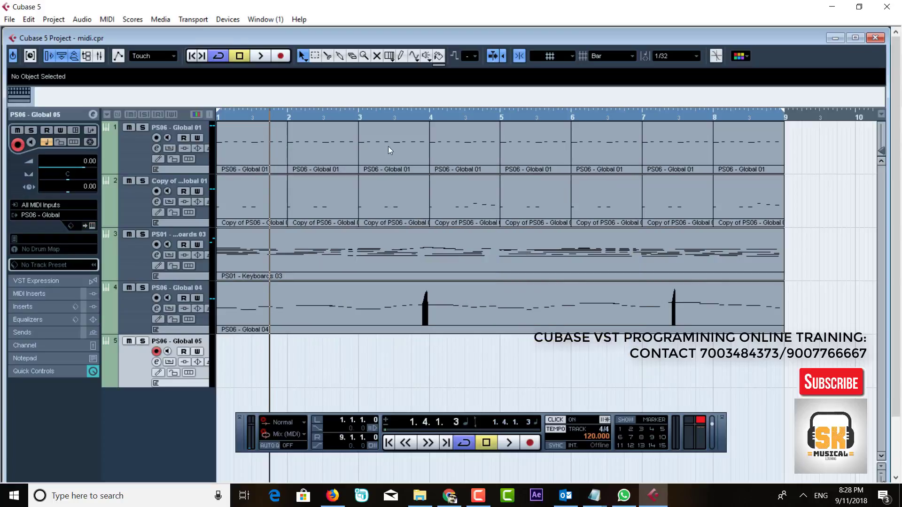
{"action": "left_click_drag", "start_coordinate": [263, 117], "coordinate": [203, 113]}
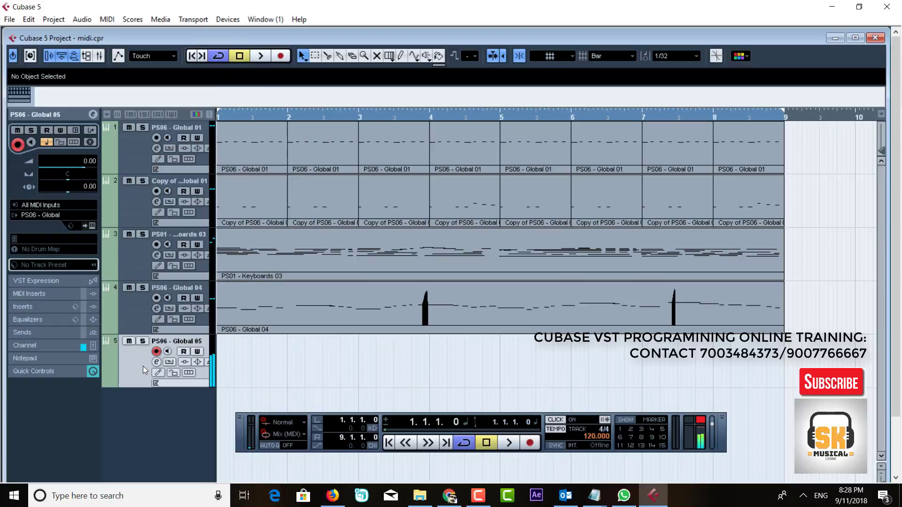
Step: Record an eight-bar pad part on the PS06 - Global 05 track, select all its notes in the Key Editor, and close the editor
{"action": "left_click", "coordinate": [280, 56]}
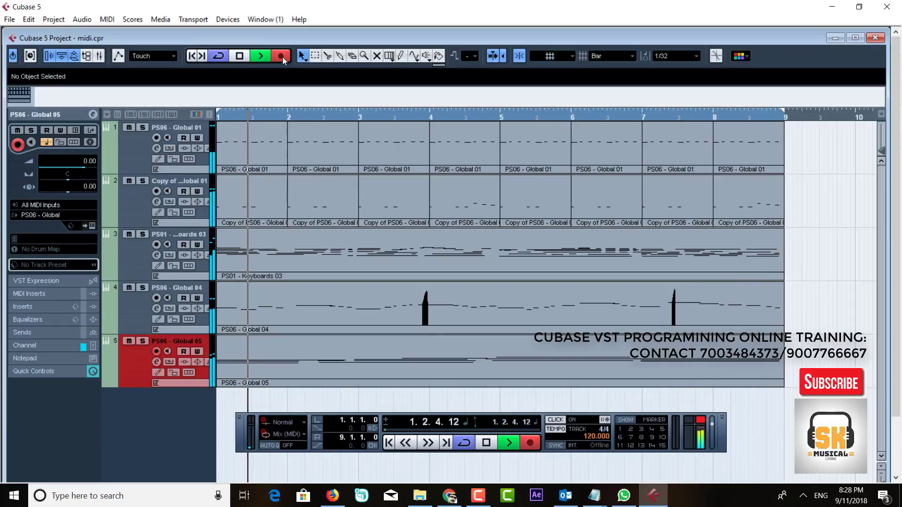
{"action": "key", "text": "space"}
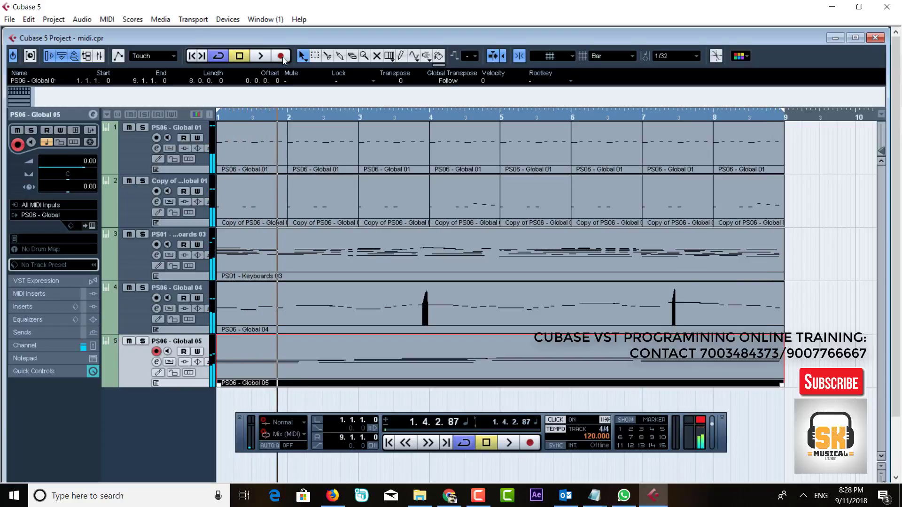
{"action": "double_click", "coordinate": [324, 373]}
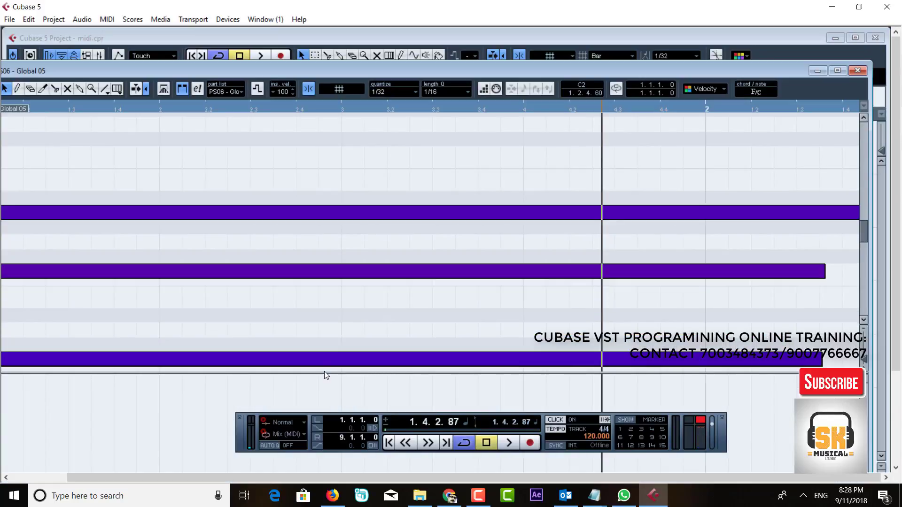
{"action": "key", "text": "ctrl+a"}
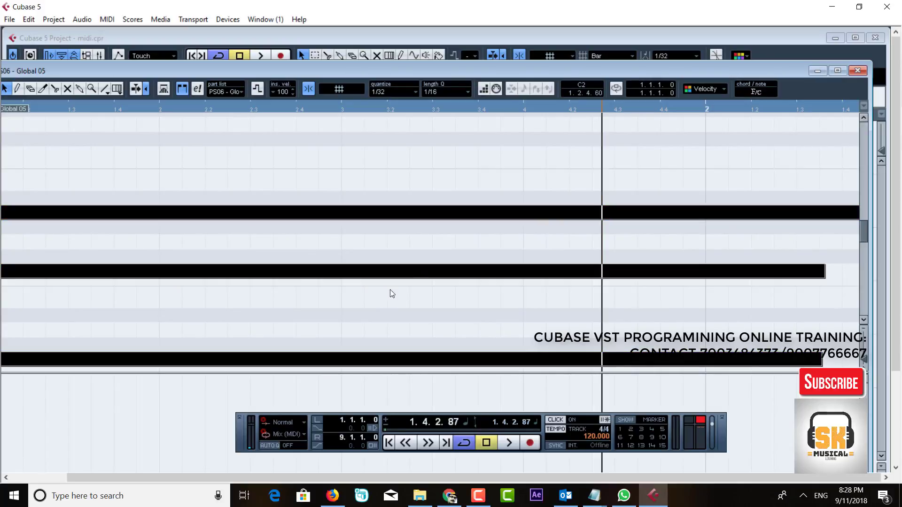
{"action": "left_click", "coordinate": [858, 70]}
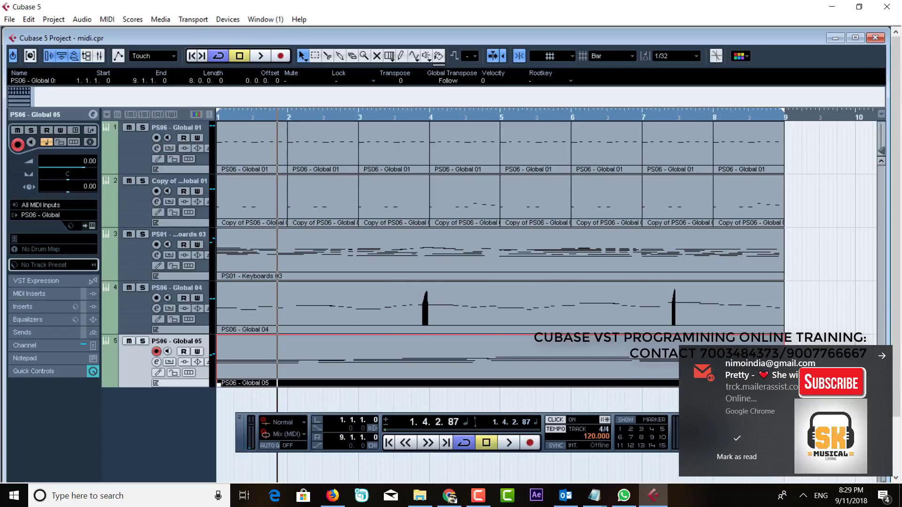
{"action": "left_click", "coordinate": [881, 357]}
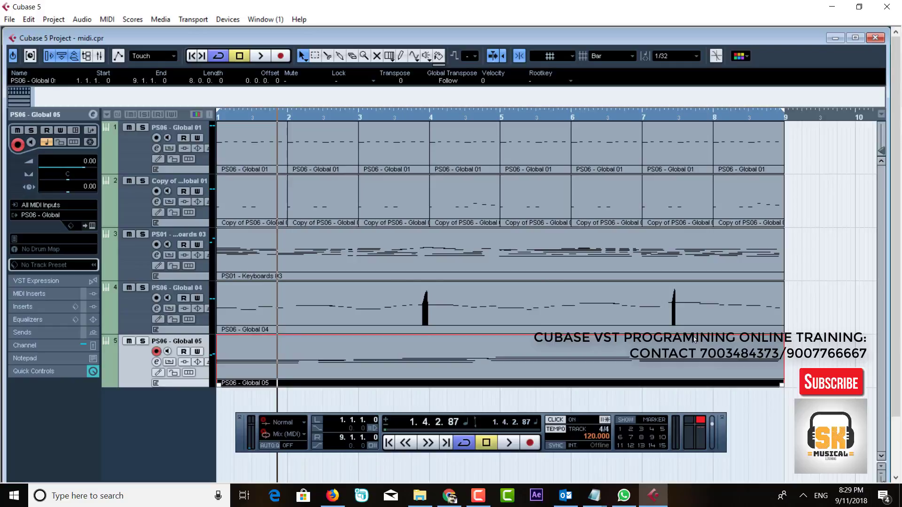